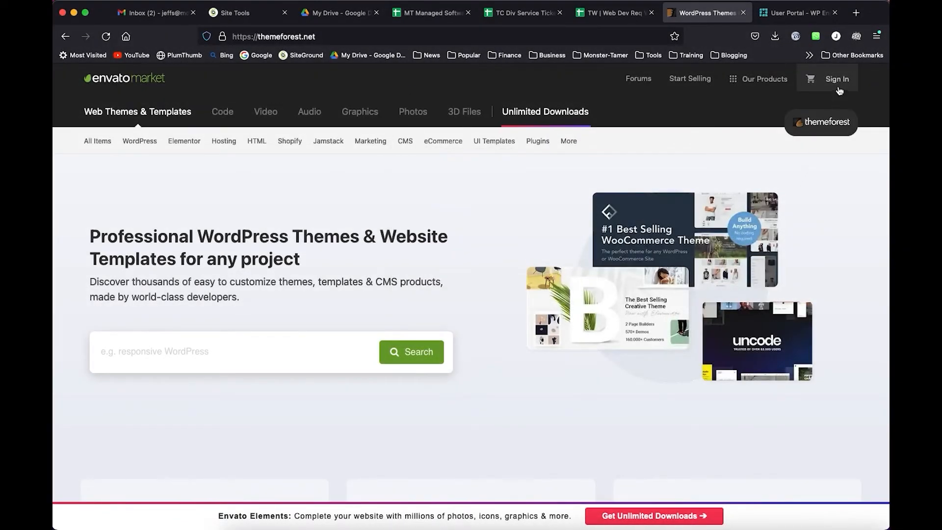
# Sign in to the Envato account with the username and password filled in.
pyautogui.click(837, 79)
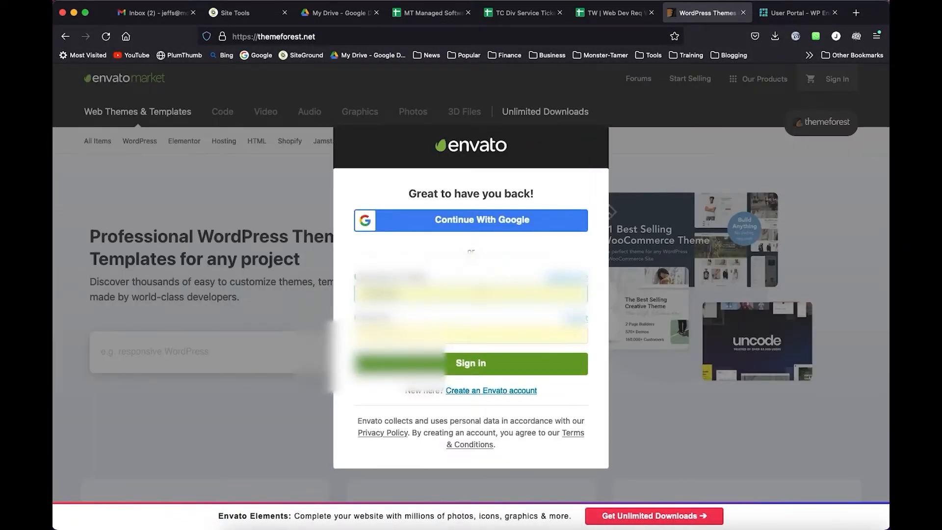
pyautogui.click(470, 293)
pyautogui.click(403, 324)
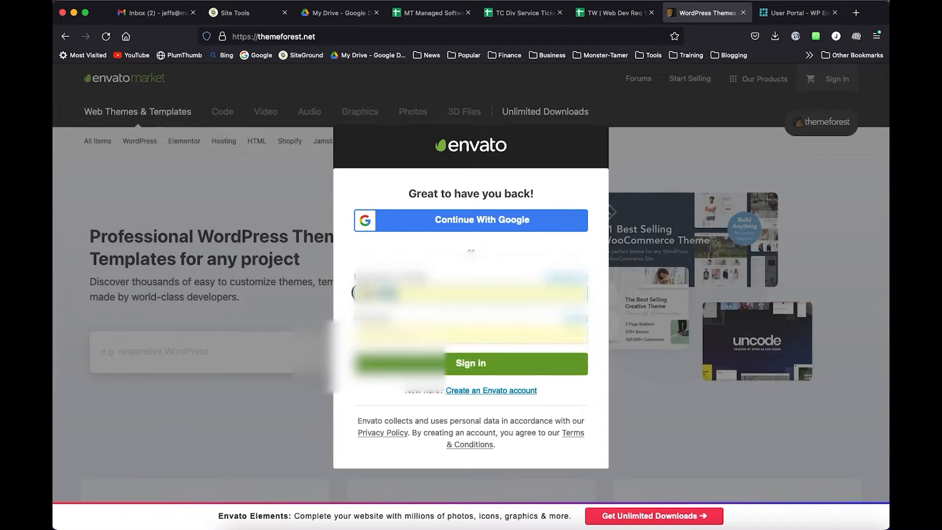
pyautogui.press('BackSpace')
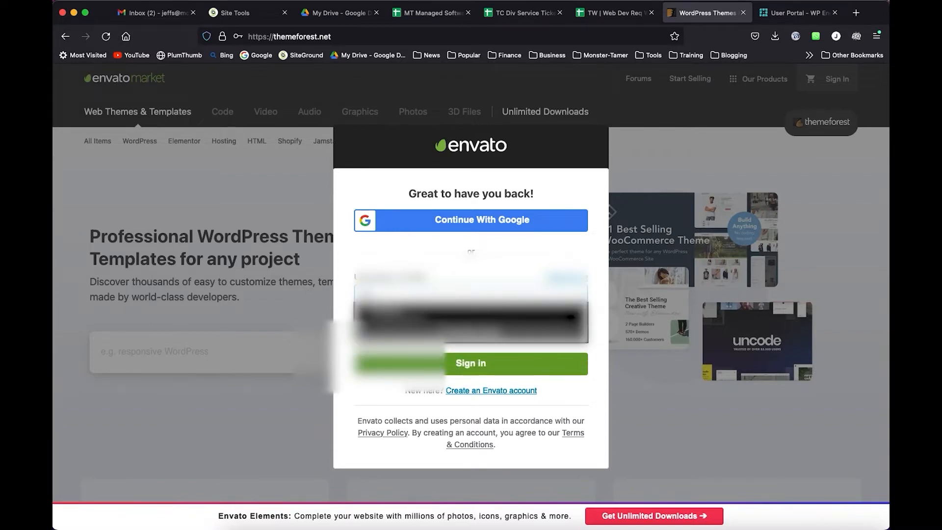
pyautogui.click(461, 319)
pyautogui.click(464, 361)
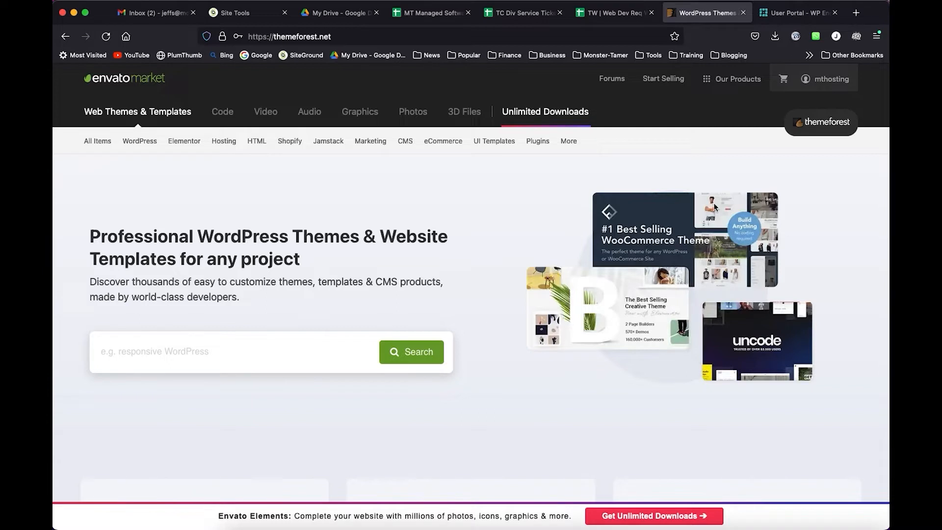
# Open the Avada website builder's item page from the account's downloads.
pyautogui.click(829, 79)
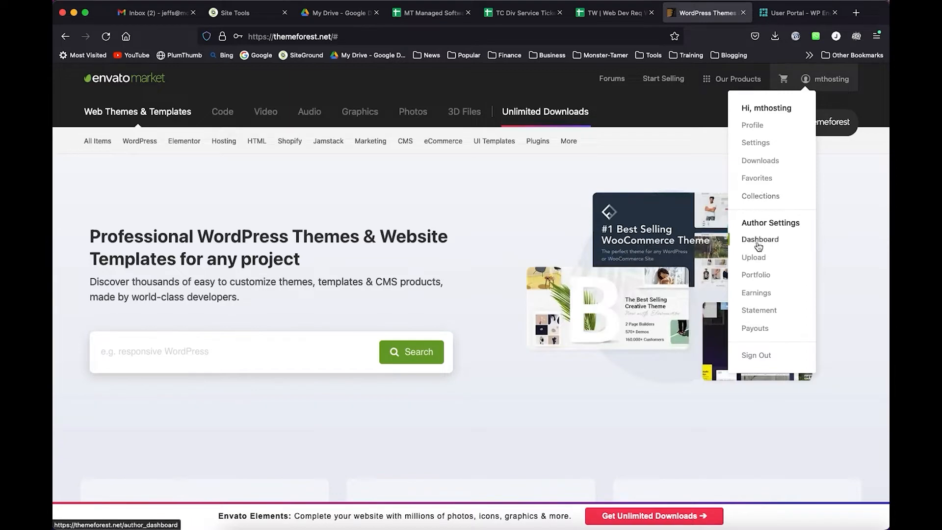
pyautogui.click(761, 163)
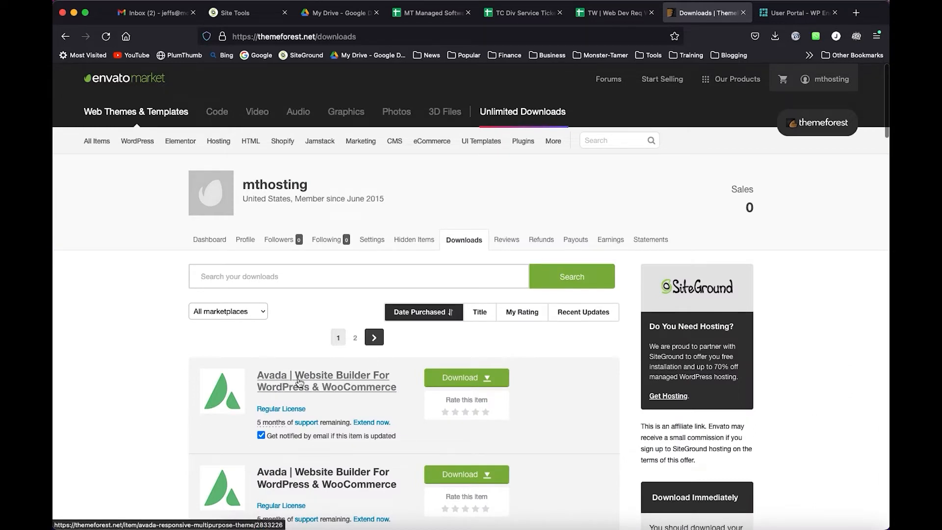
pyautogui.click(316, 382)
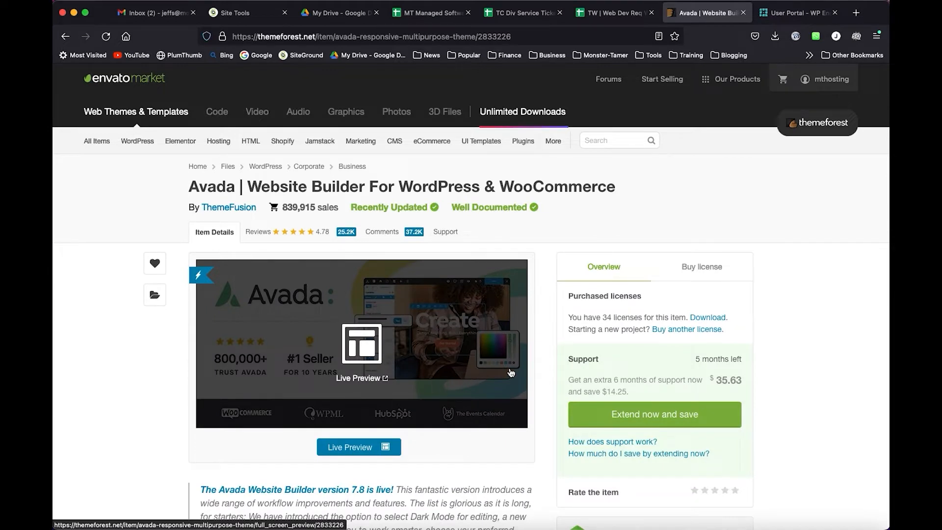
# Add an Avada Regular License with 6 months of support to the cart and proceed to checkout.
pyautogui.click(709, 272)
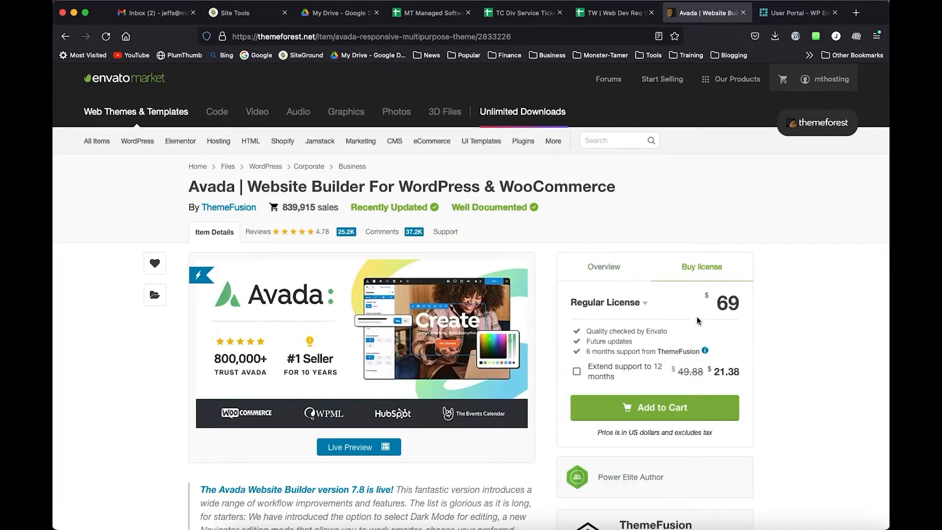
pyautogui.click(656, 416)
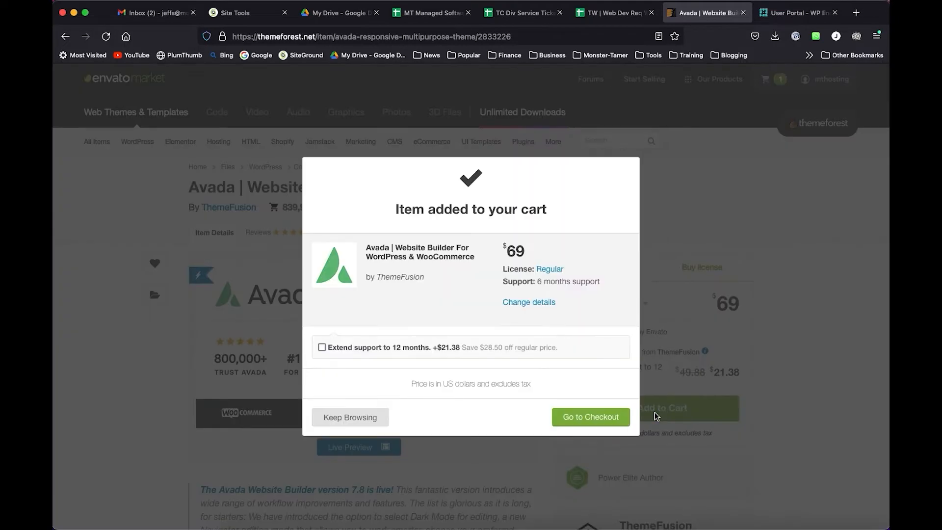
pyautogui.click(579, 418)
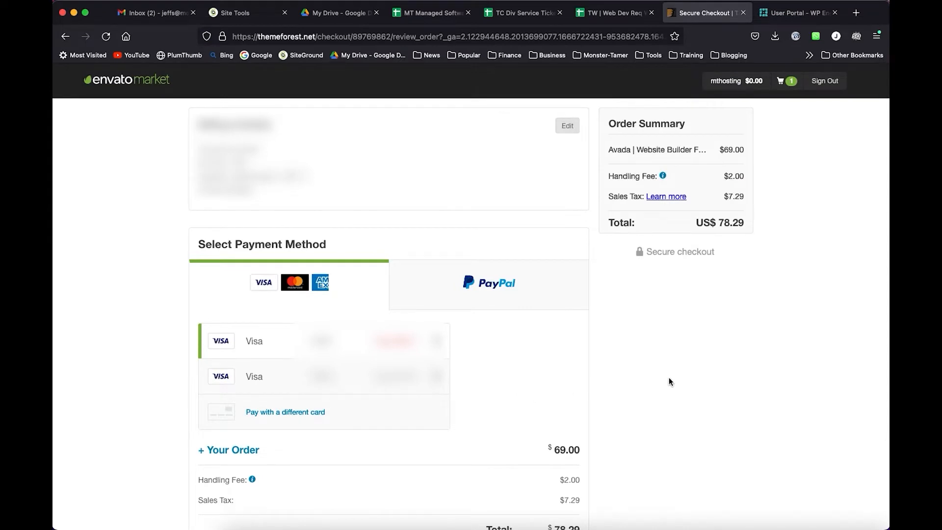
# Pay for the Avada order with the second saved Visa card.
pyautogui.scroll(-3, 167, 366)
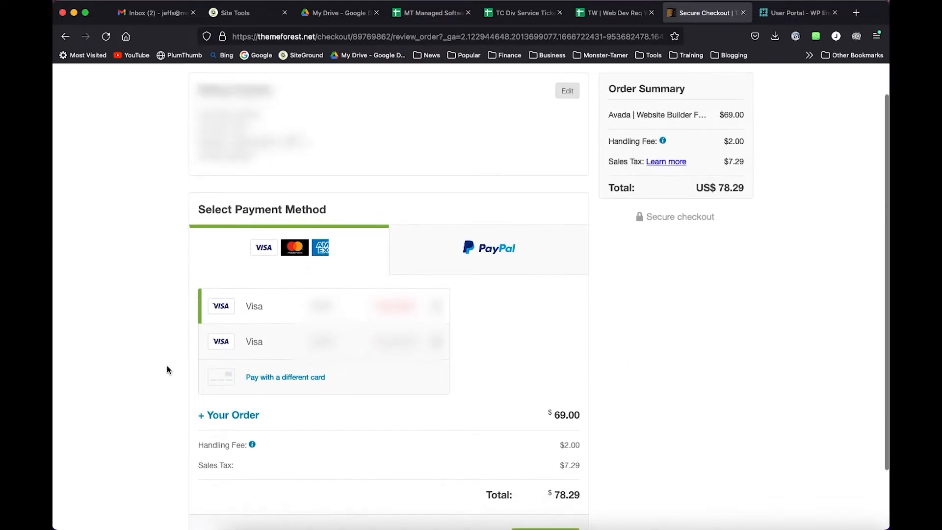
pyautogui.scroll(-2, 166, 370)
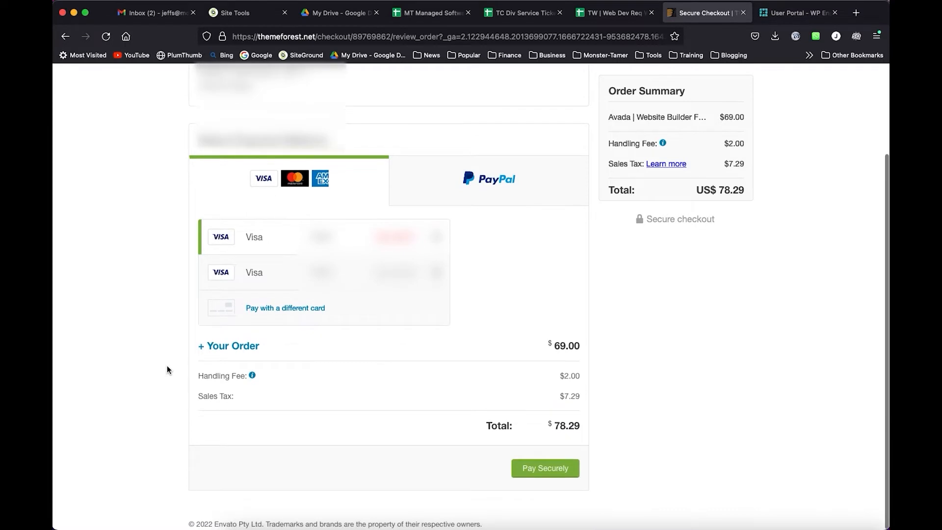
pyautogui.click(286, 271)
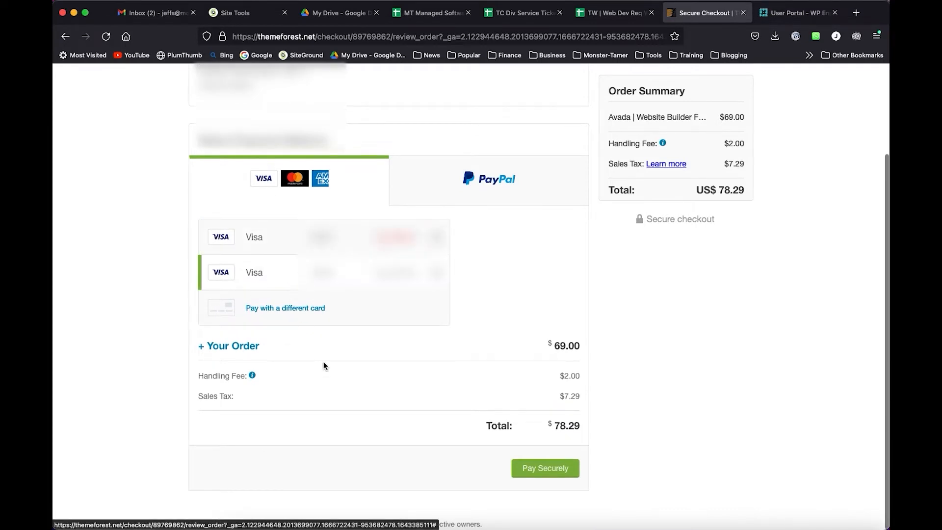
pyautogui.click(548, 469)
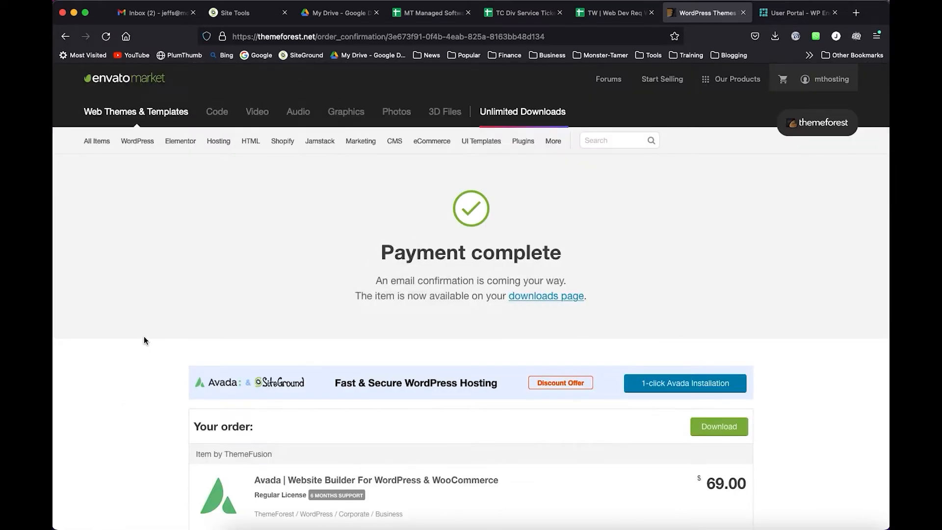
# Download the installable WordPress file of the newly purchased Avada license from the account's downloads.
pyautogui.scroll(-5, 144, 337)
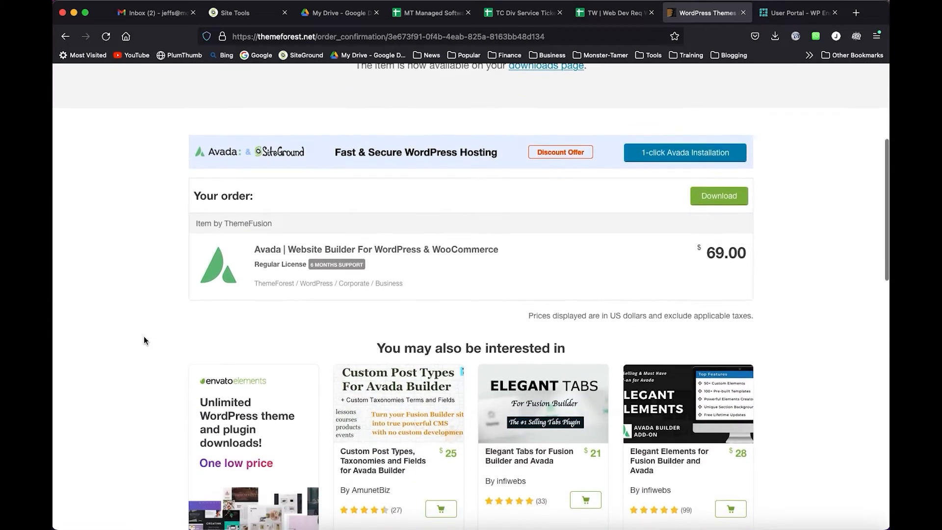
pyautogui.scroll(5, 144, 337)
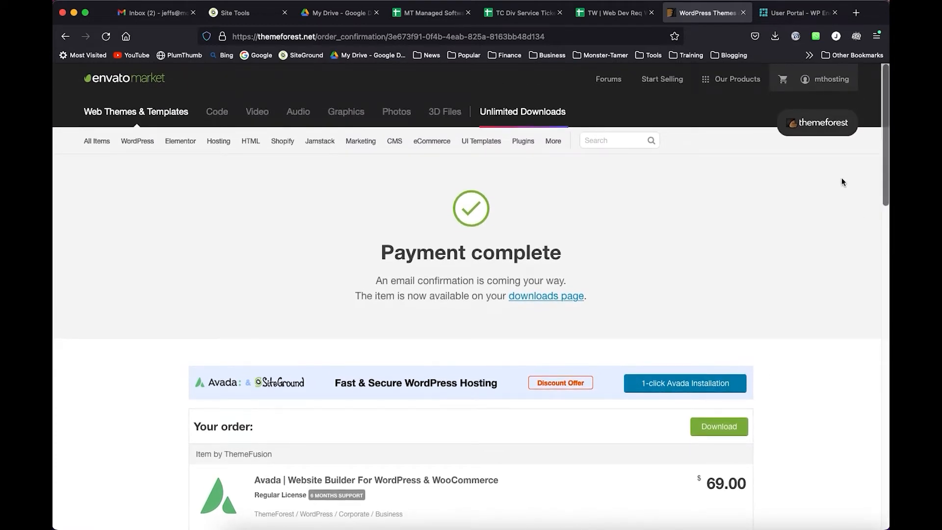
pyautogui.click(831, 82)
pyautogui.click(761, 161)
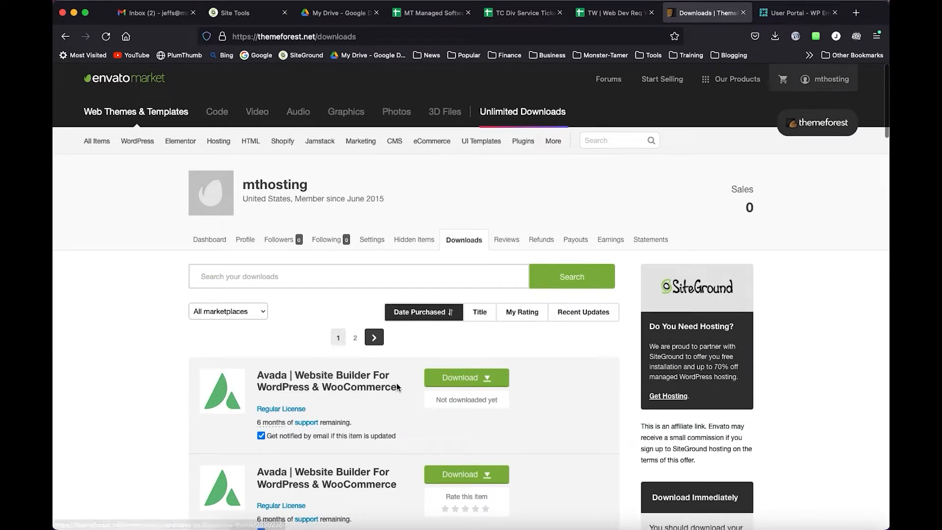
pyautogui.click(489, 380)
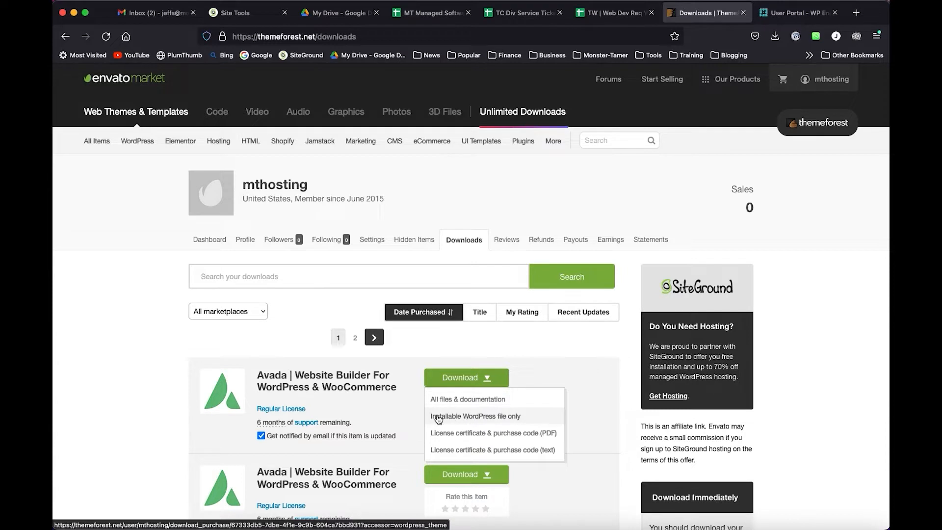
pyautogui.click(471, 417)
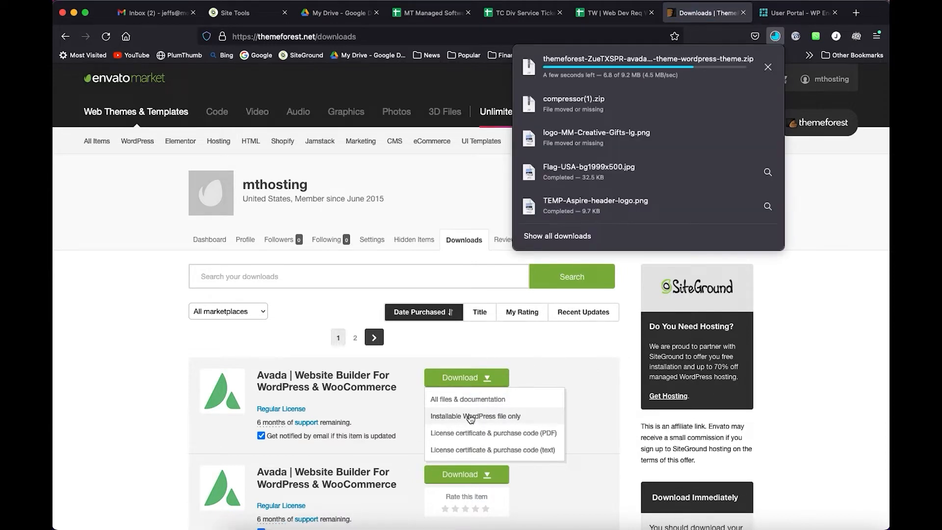
# Download the license certificate and purchase code as text for the newly purchased Avada license.
pyautogui.click(150, 386)
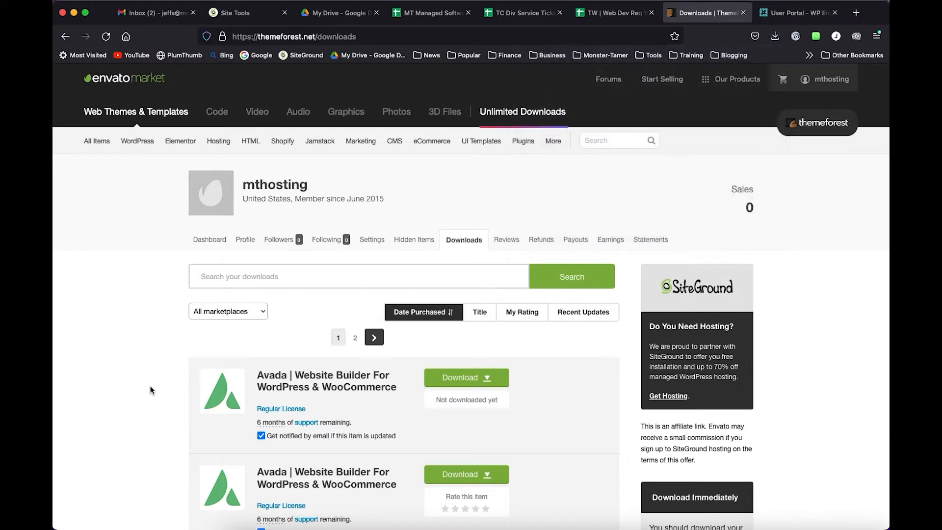
pyautogui.click(490, 378)
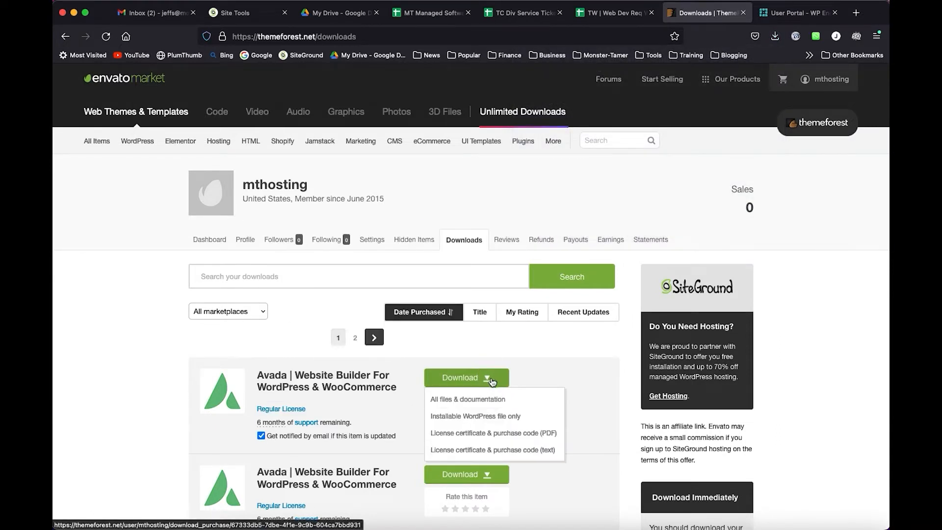
pyautogui.click(462, 451)
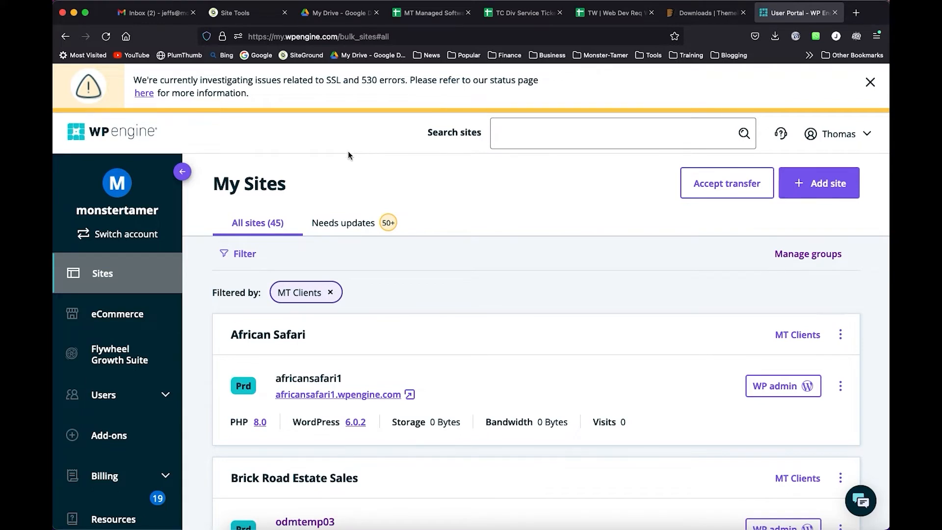
# Open the WordPress admin of the Five Star Roofing site from the WP Engine site list.
pyautogui.scroll(-10, 216, 325)
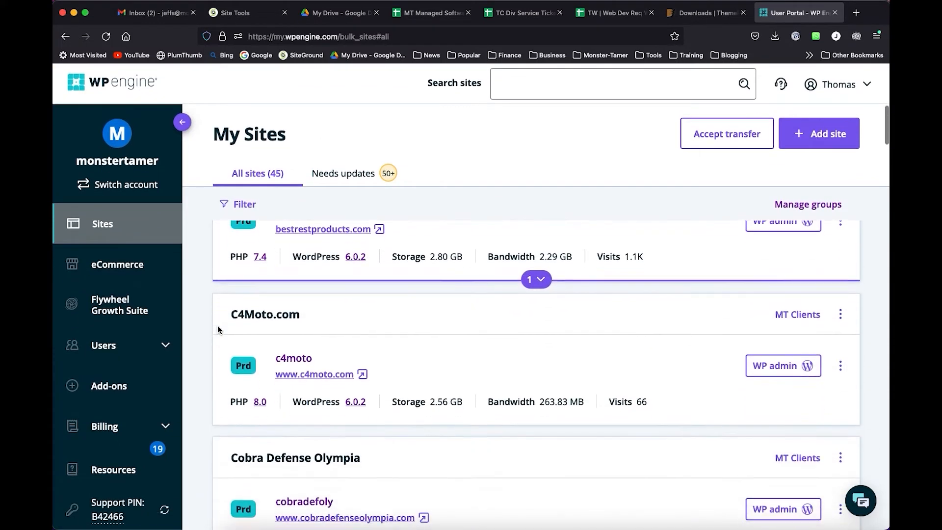
pyautogui.scroll(-10, 217, 325)
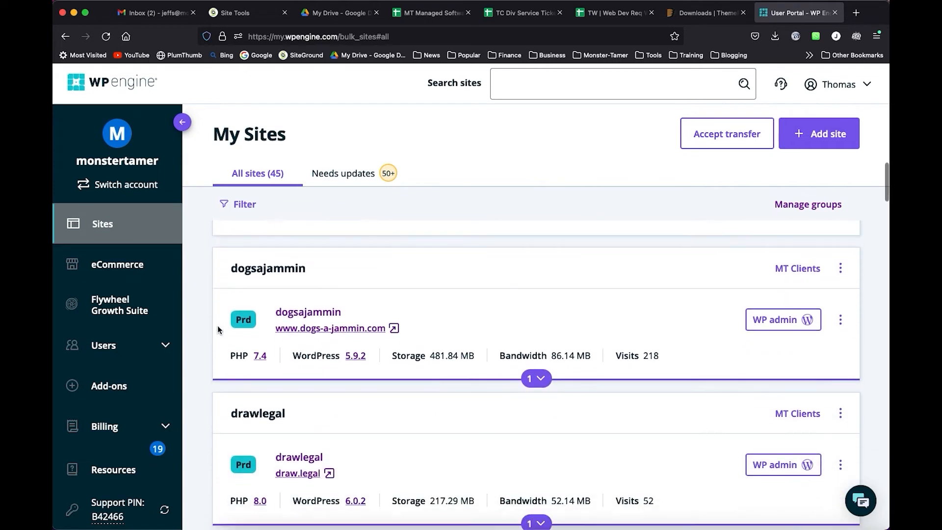
pyautogui.scroll(-2, 218, 329)
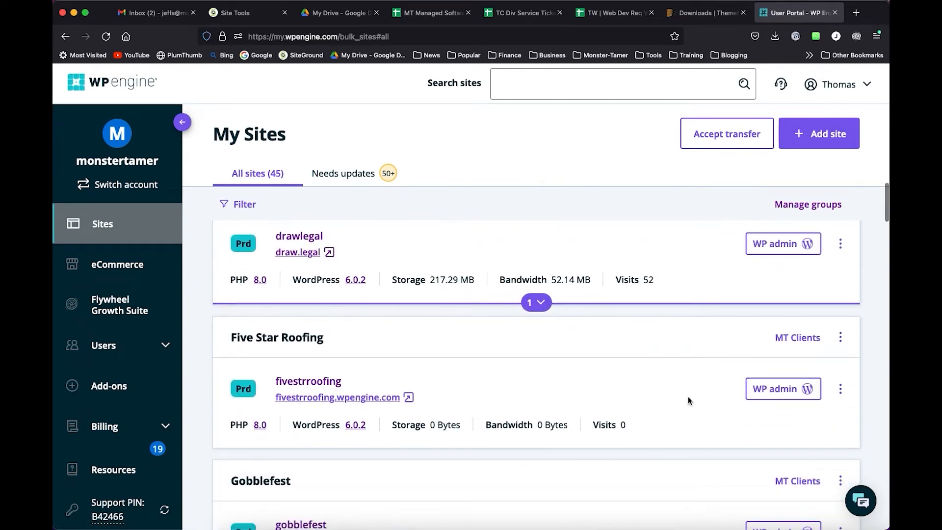
pyautogui.click(776, 389)
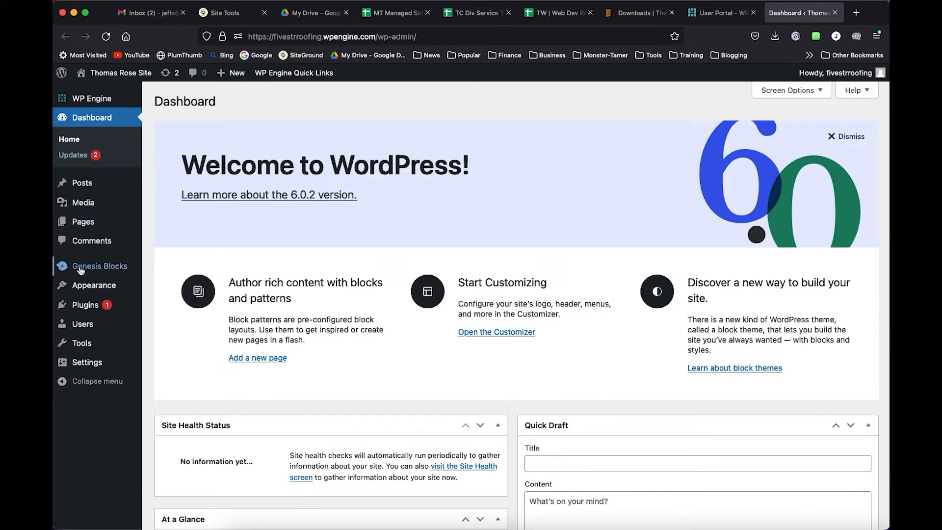
# Delete the Twenty Twenty theme from the site's installed themes.
pyautogui.moveTo(89, 285)
pyautogui.click(178, 287)
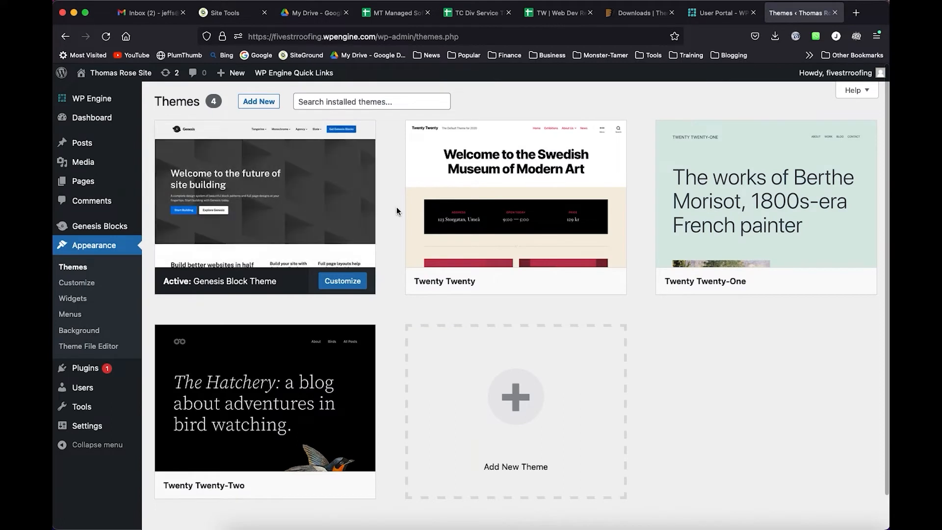
pyautogui.moveTo(522, 192)
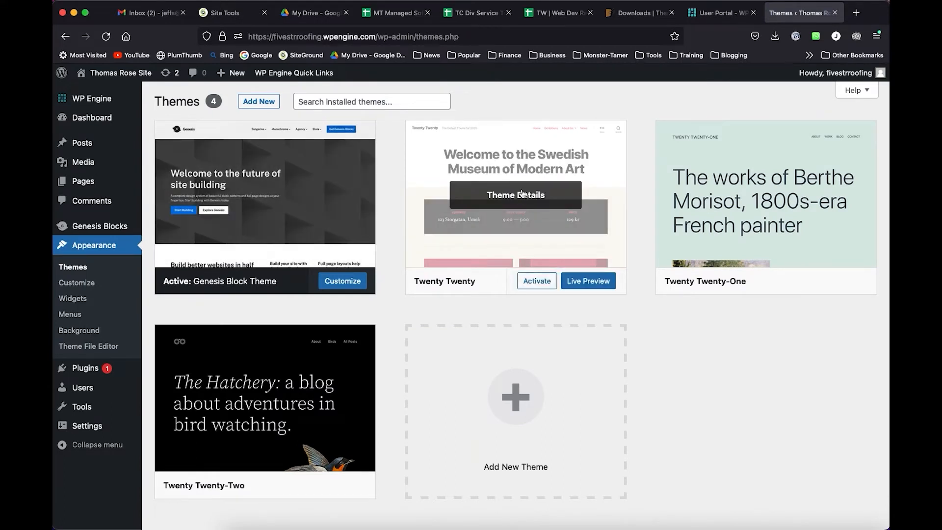
pyautogui.rightClick(523, 194)
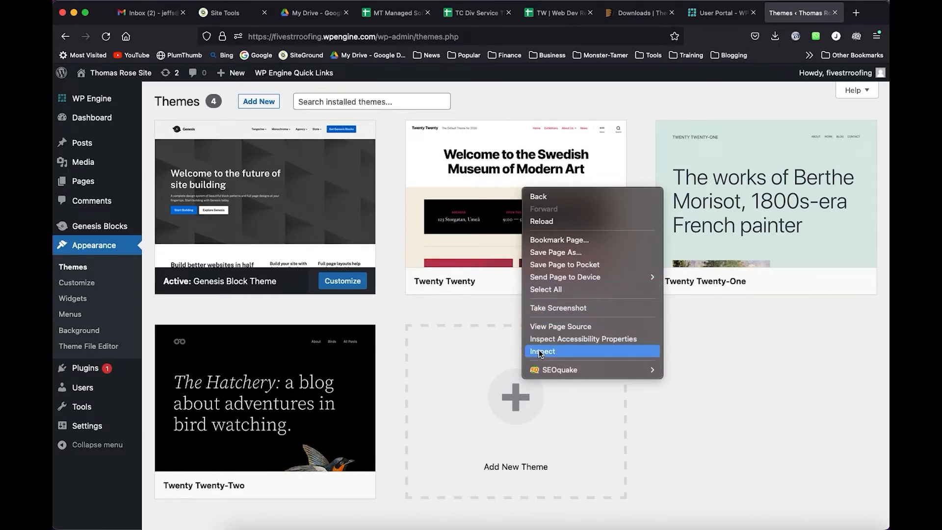
pyautogui.click(519, 240)
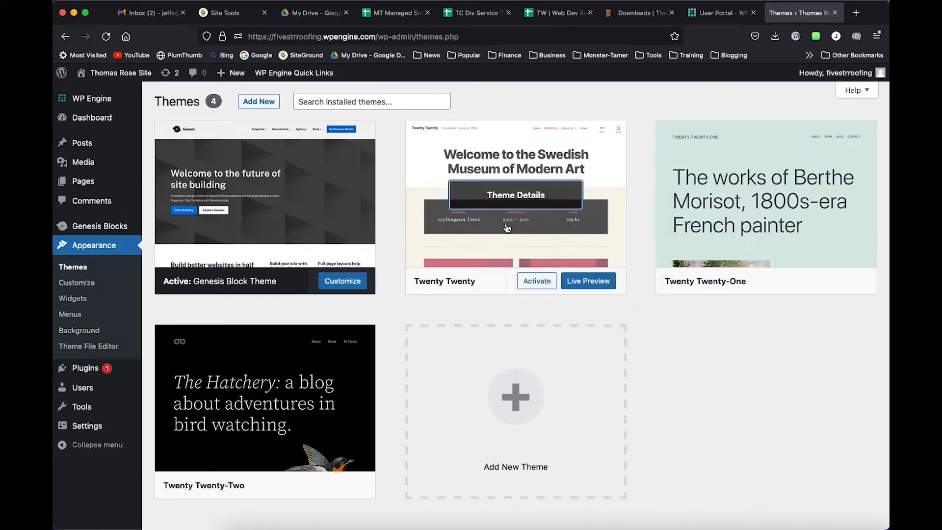
pyautogui.click(505, 226)
pyautogui.click(847, 502)
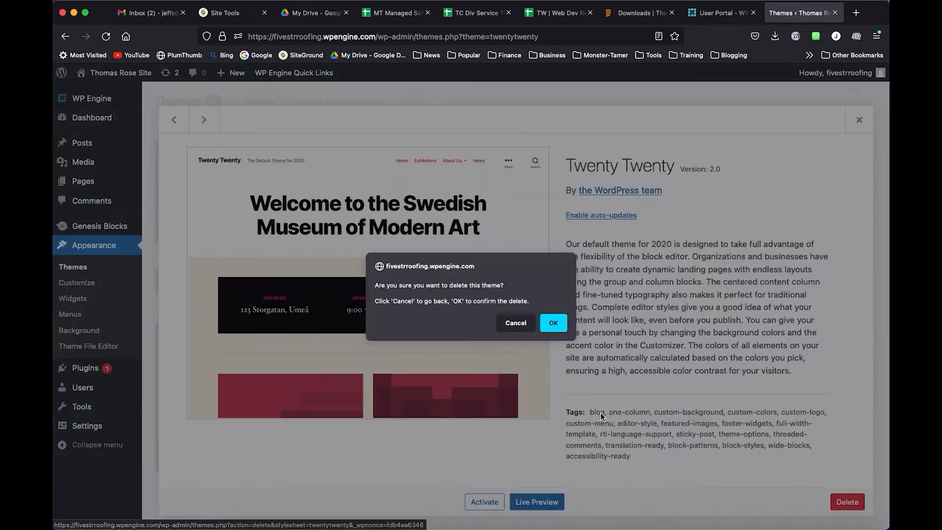
pyautogui.click(562, 324)
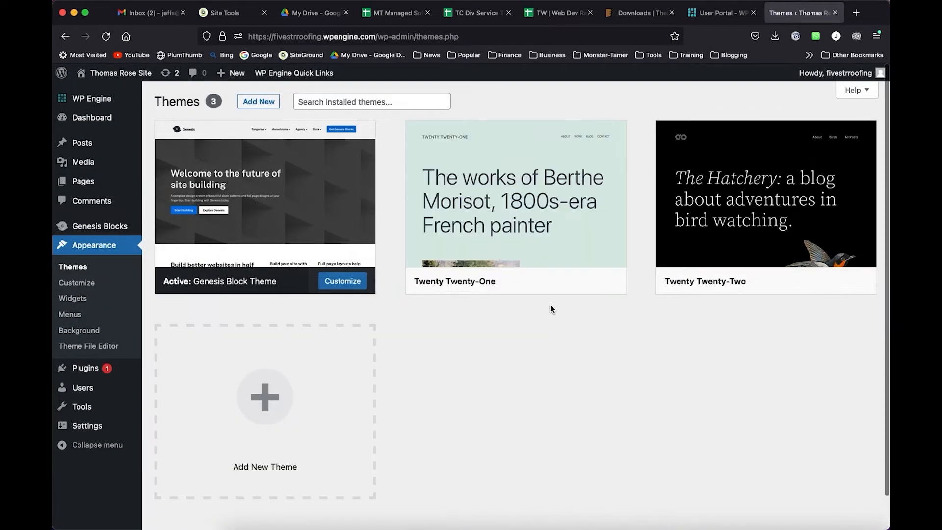
# Delete the Twenty Twenty-One theme from the installed themes.
pyautogui.click(545, 215)
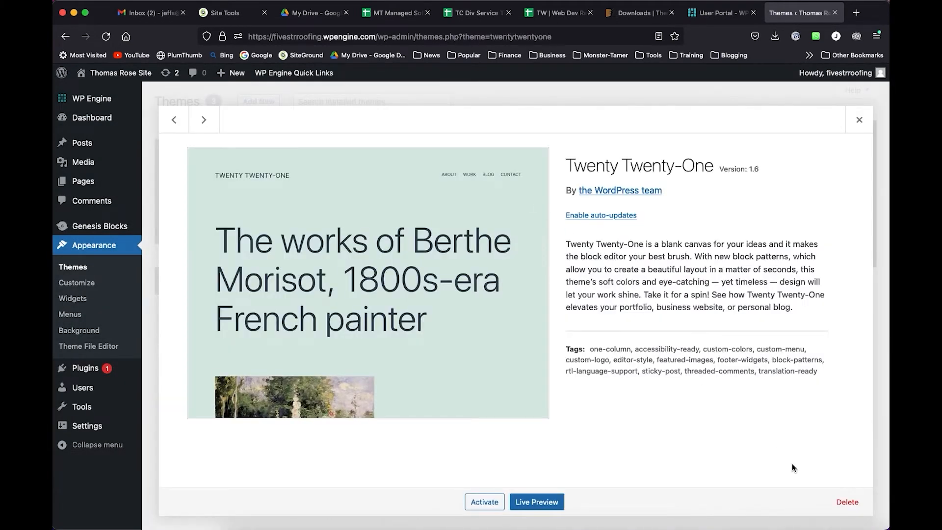
pyautogui.click(847, 501)
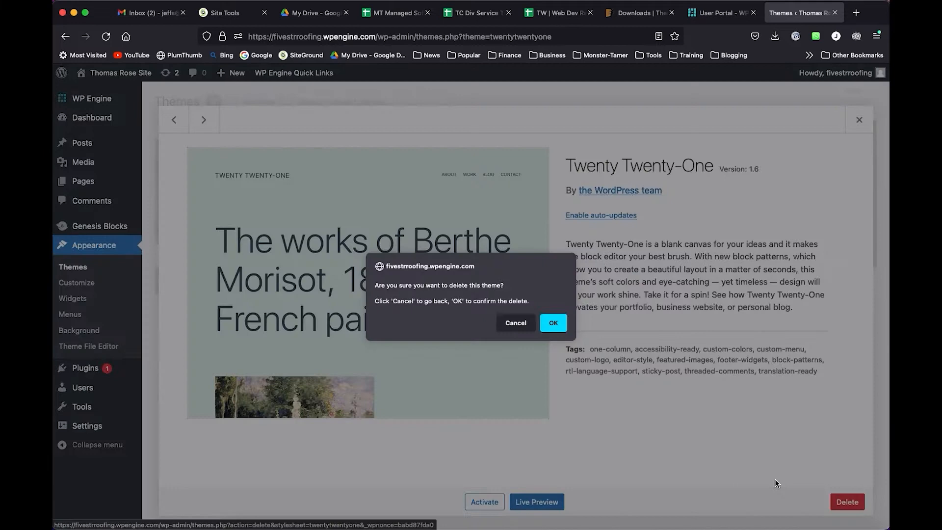
pyautogui.click(553, 323)
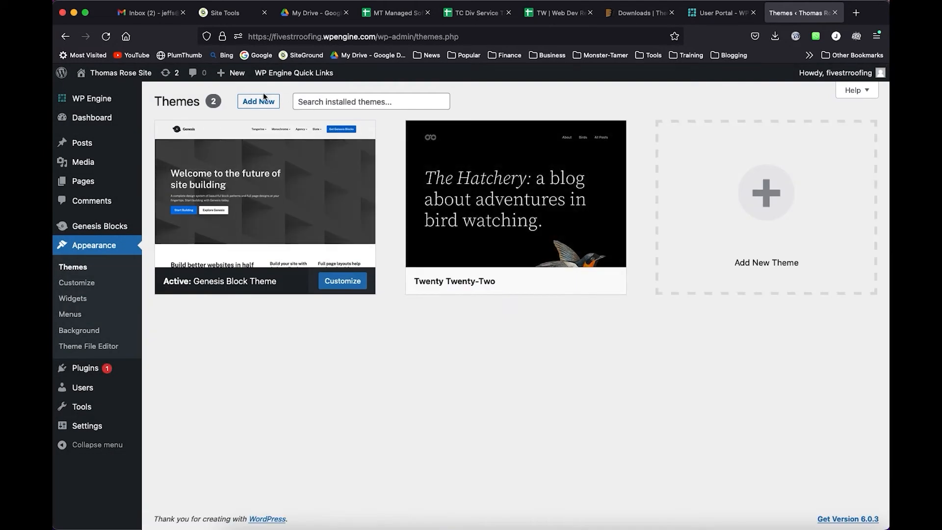
# Upload the ThemeForest Avada theme zip from the Downloads folder as a new theme, install it and activate it.
pyautogui.click(263, 97)
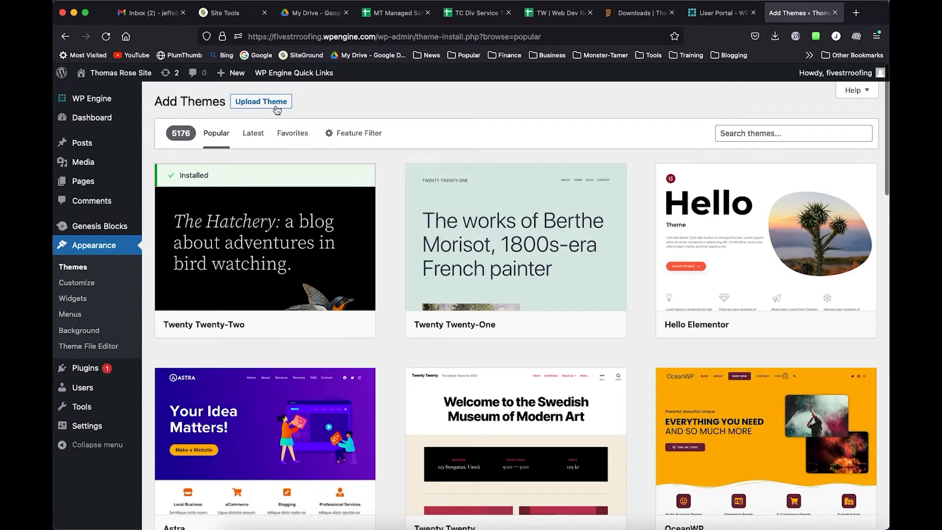
pyautogui.click(279, 104)
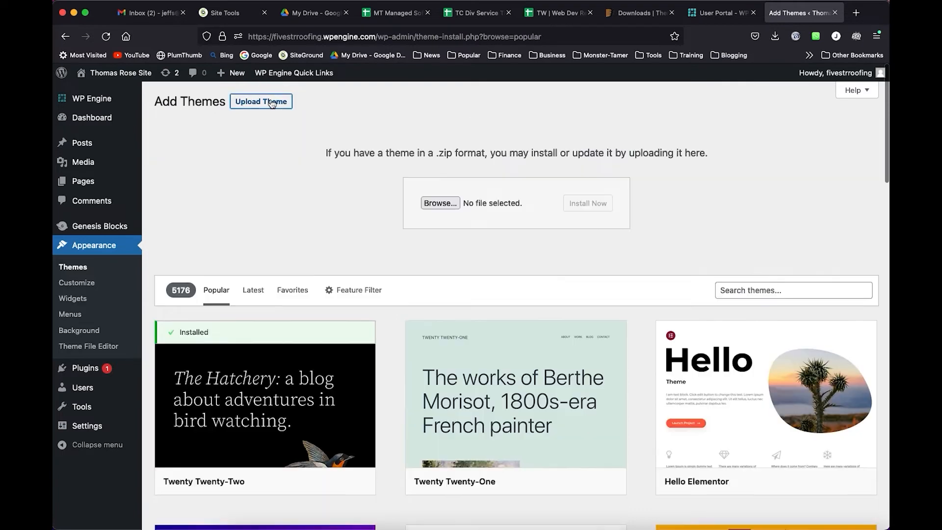
pyautogui.click(448, 206)
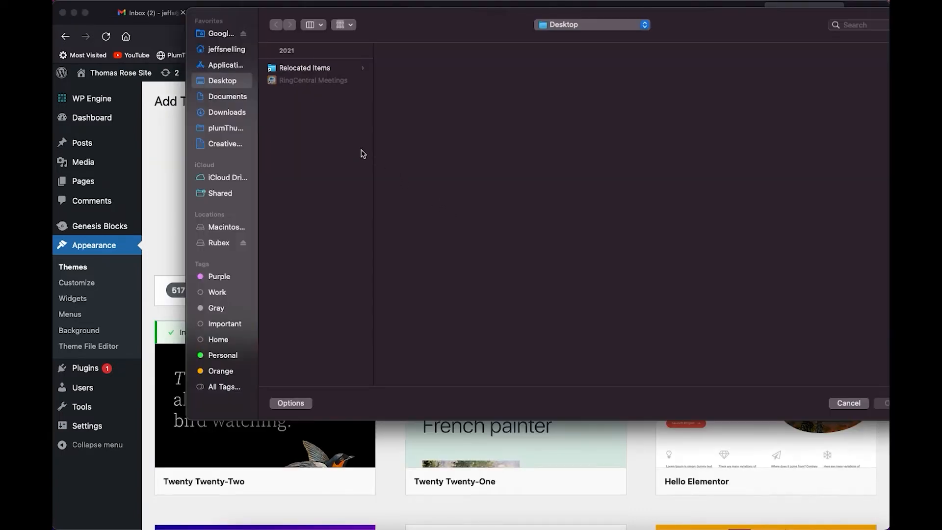
pyautogui.click(225, 112)
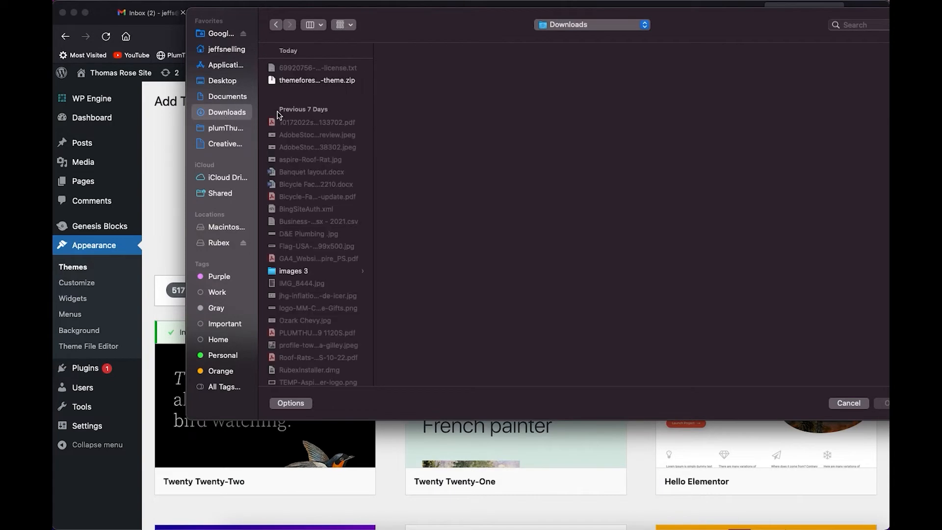
pyautogui.click(303, 84)
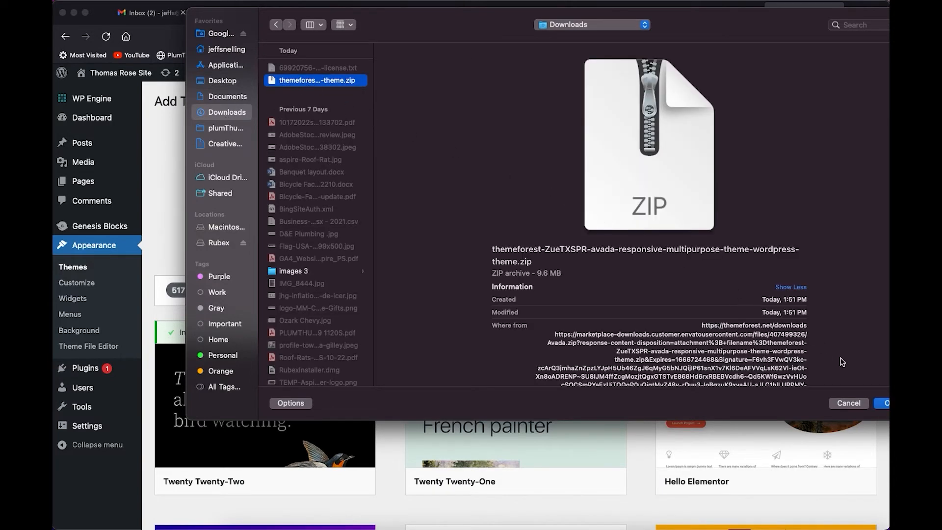
pyautogui.click(881, 403)
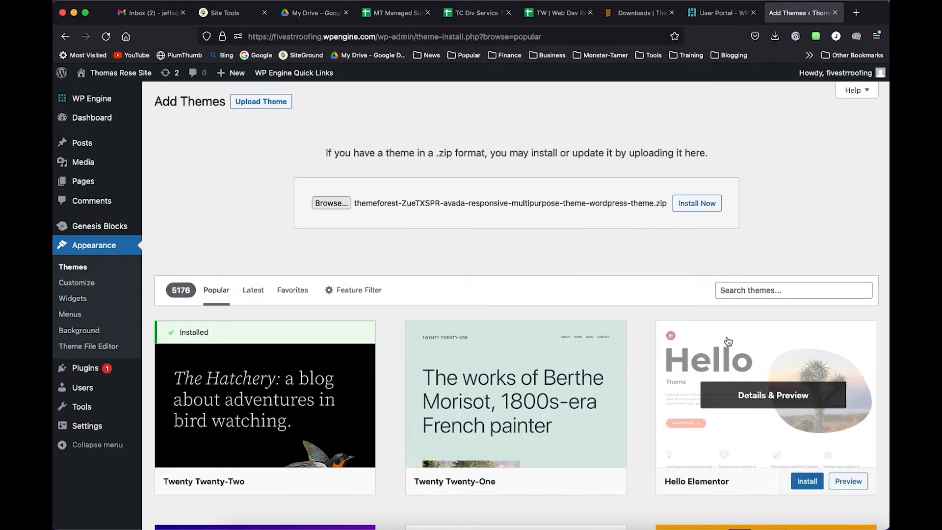
pyautogui.click(696, 203)
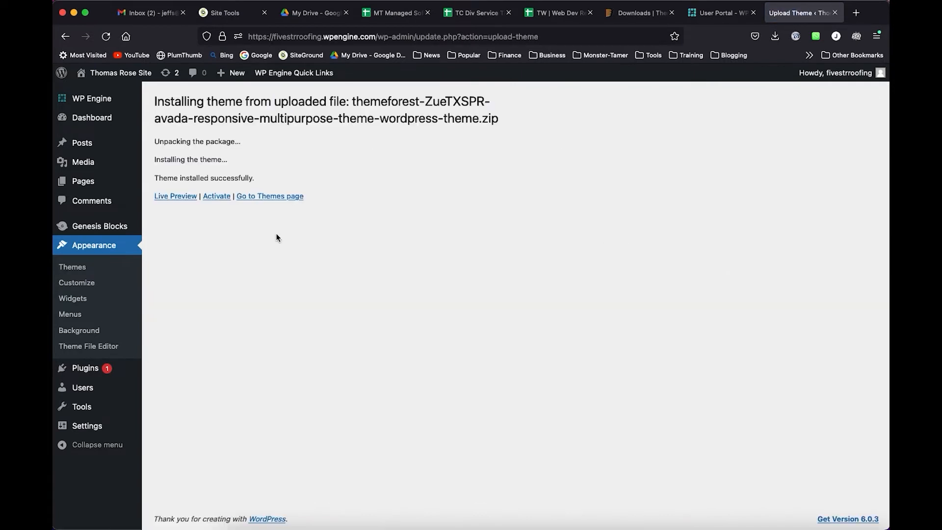
pyautogui.click(215, 196)
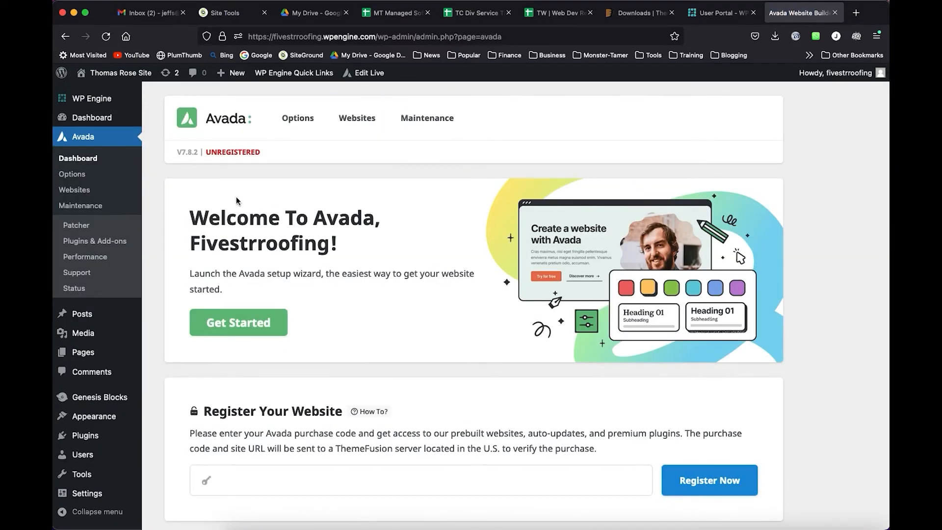
# Register the website with Avada by pasting the theme's purchase code.
pyautogui.scroll(-3, 335, 198)
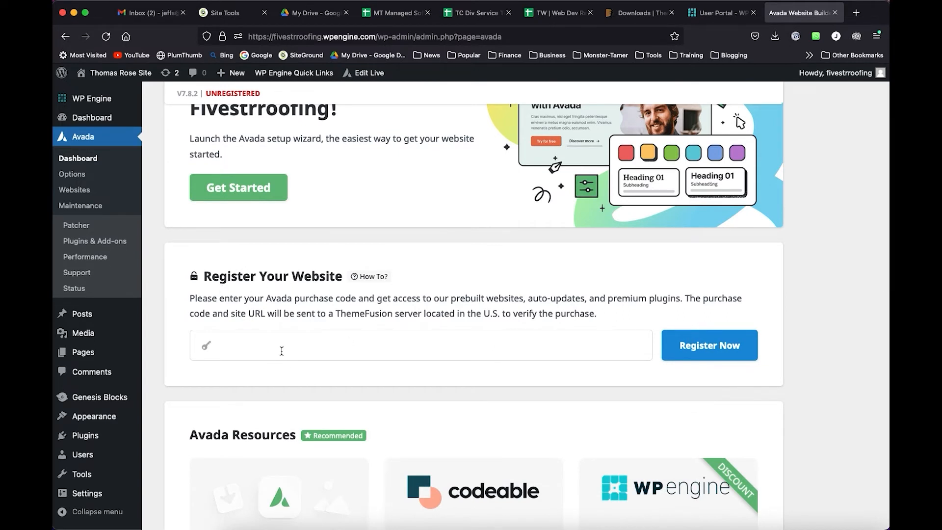
pyautogui.press('super+v')
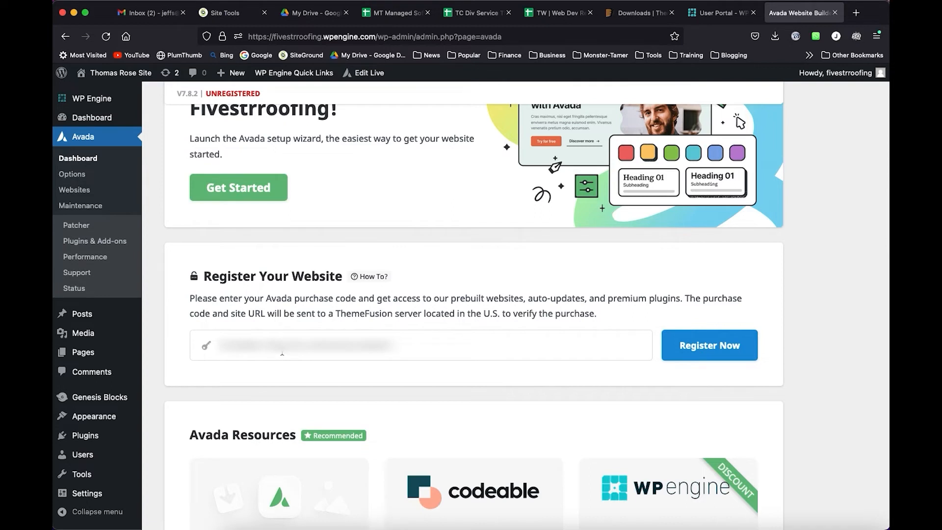
pyautogui.click(709, 349)
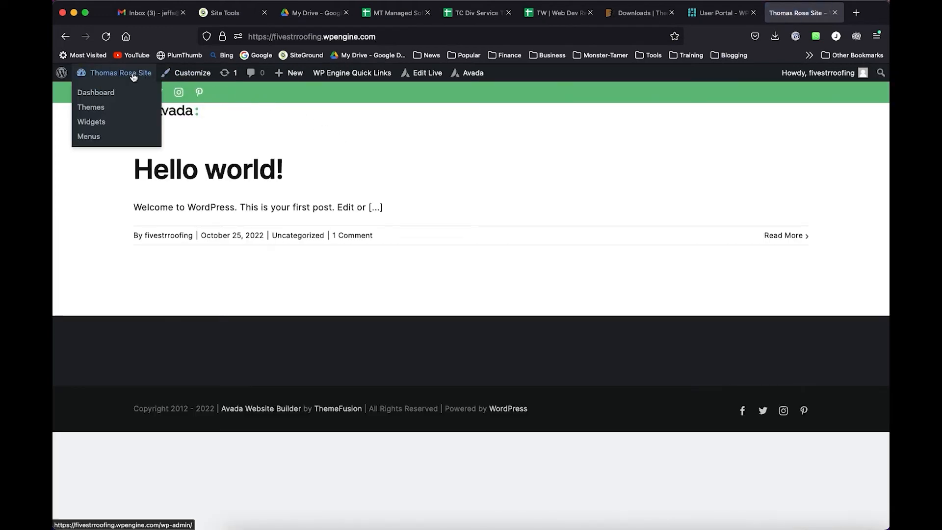
# Return to the site admin and install the required Avada Core plugin from Avada's plugins and add-ons page.
pyautogui.click(115, 111)
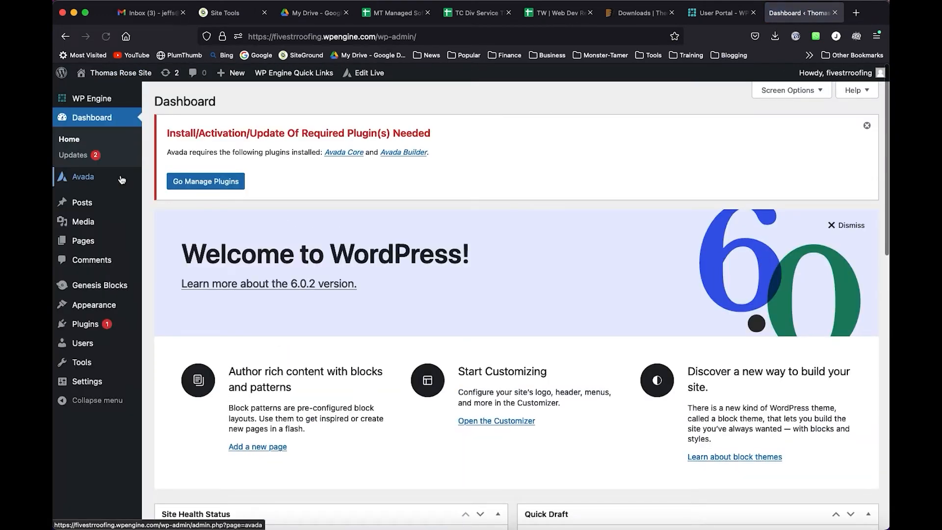
pyautogui.moveTo(128, 177)
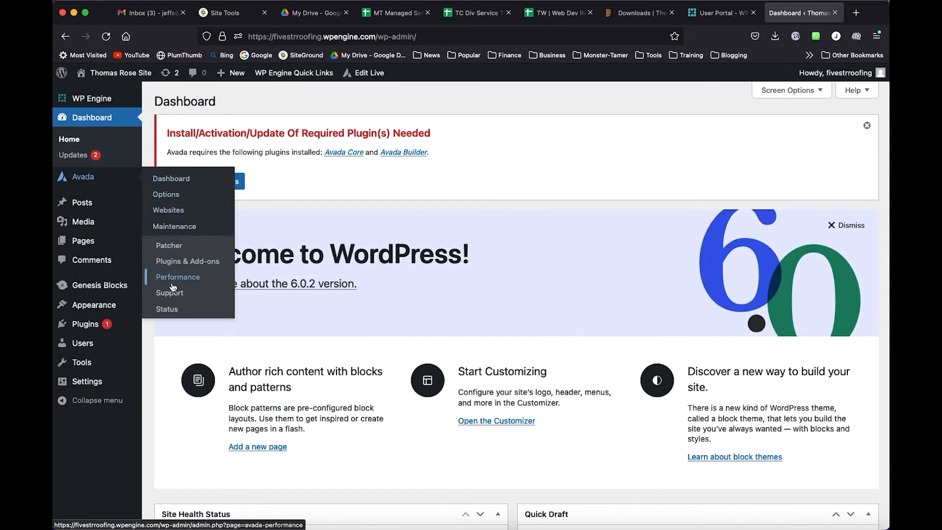
pyautogui.click(173, 261)
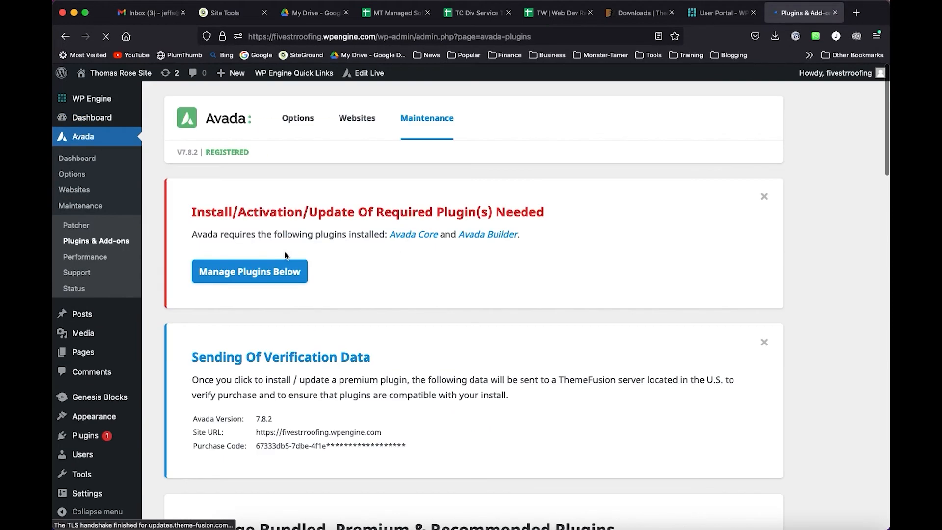
pyautogui.click(256, 275)
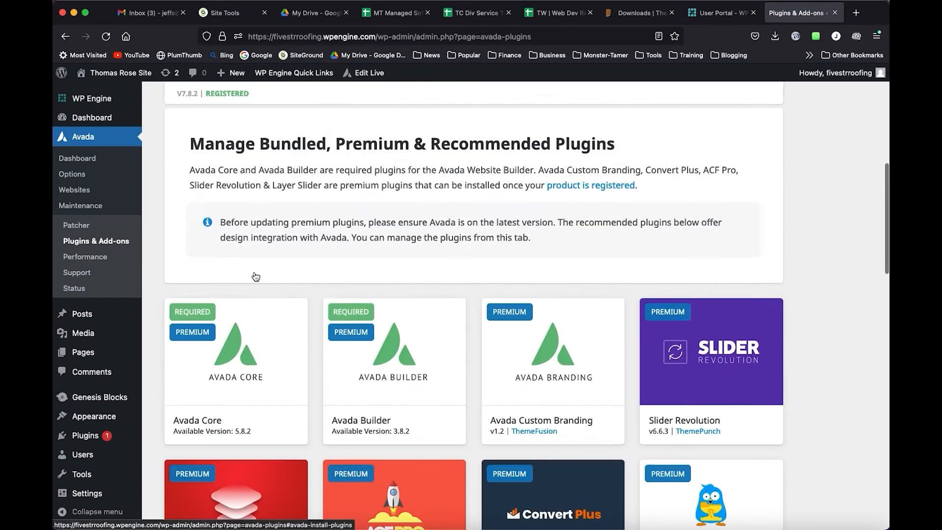
pyautogui.click(239, 147)
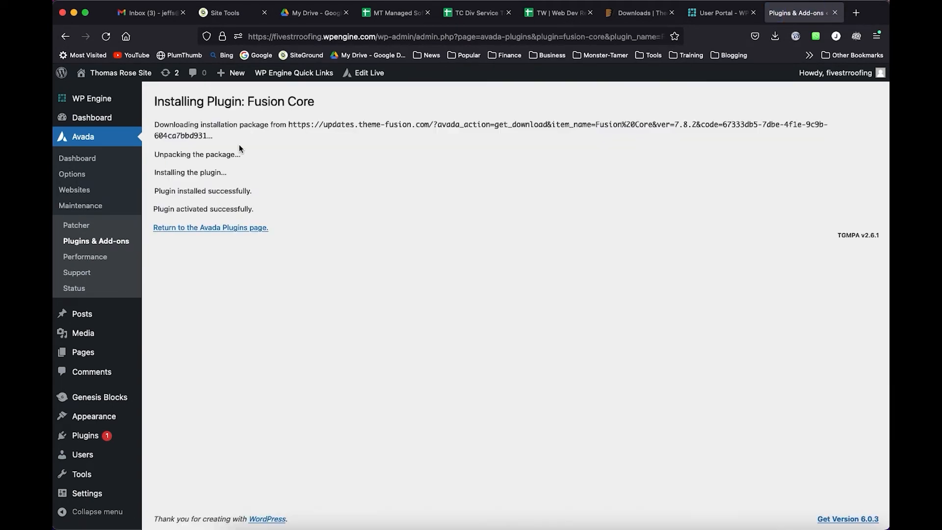
# Return to the Avada plugins page and install the required Avada Builder plugin.
pyautogui.click(220, 229)
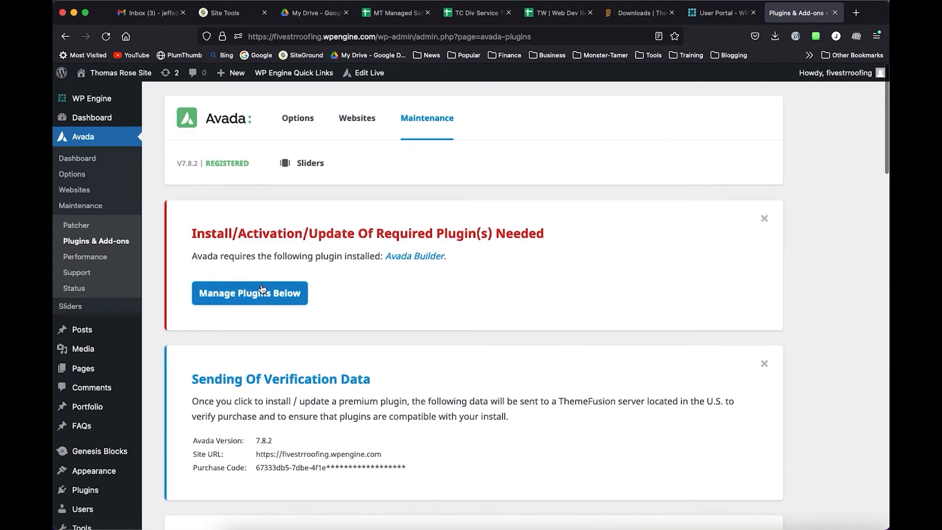
pyautogui.click(263, 293)
pyautogui.scroll(2, 383, 196)
pyautogui.click(400, 195)
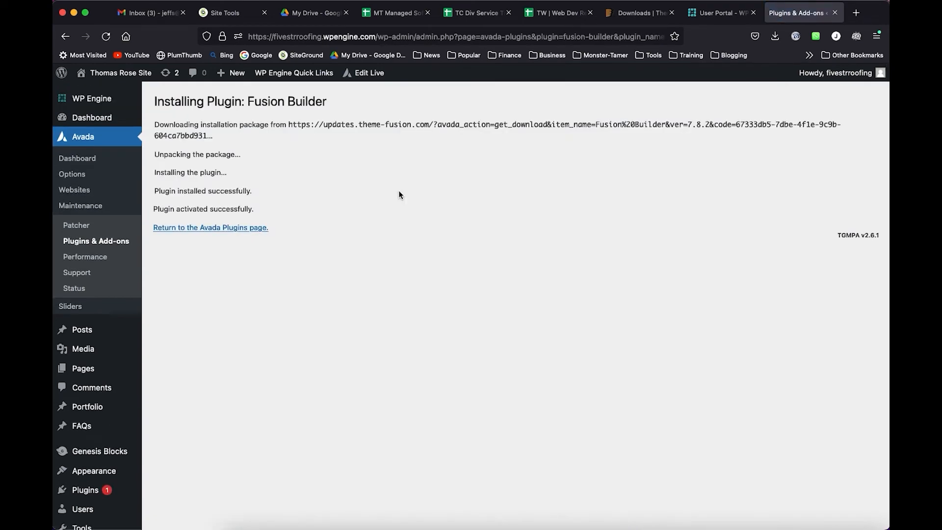
# Apply all available patches for Avada 7.8.2 in the Patcher.
pyautogui.click(217, 228)
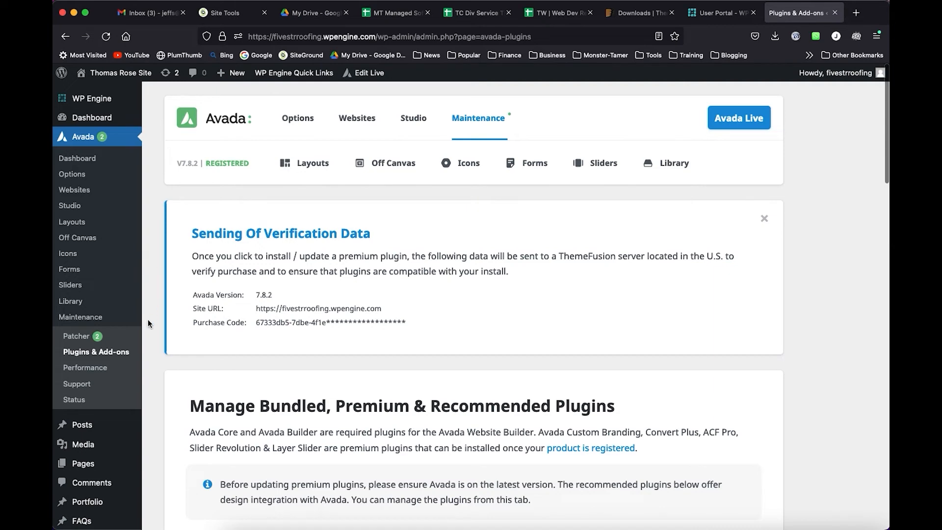
pyautogui.click(88, 336)
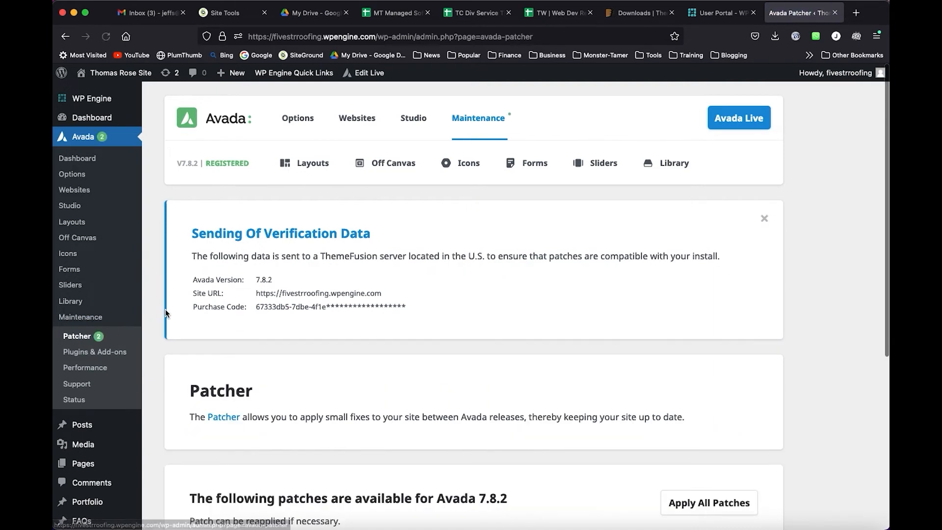
pyautogui.scroll(-5, 190, 307)
pyautogui.click(683, 244)
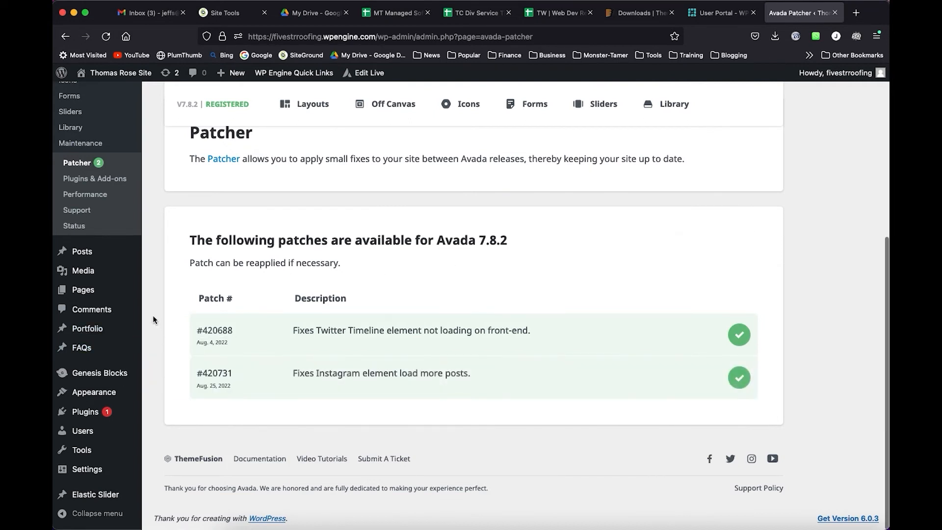
# Set the homepage to display the static page Sample Page in the reading settings and save the changes.
pyautogui.moveTo(98, 391)
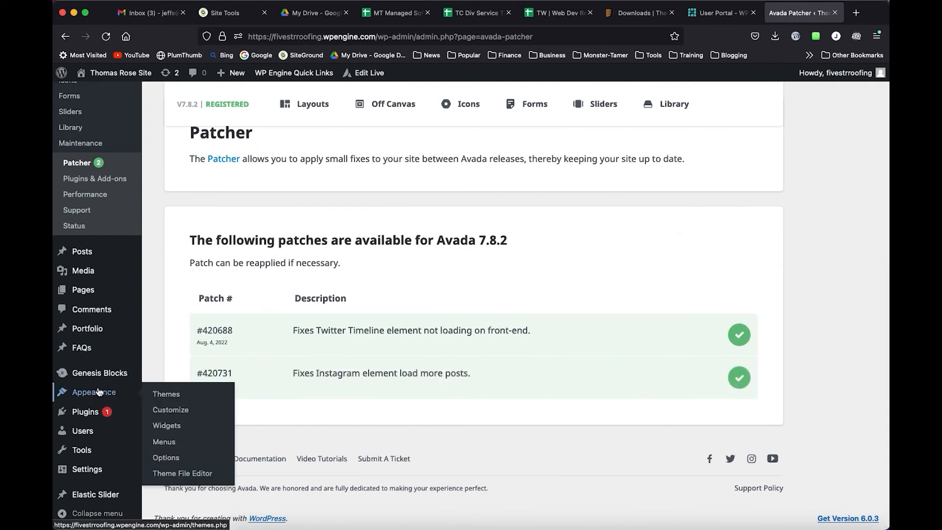
pyautogui.moveTo(87, 471)
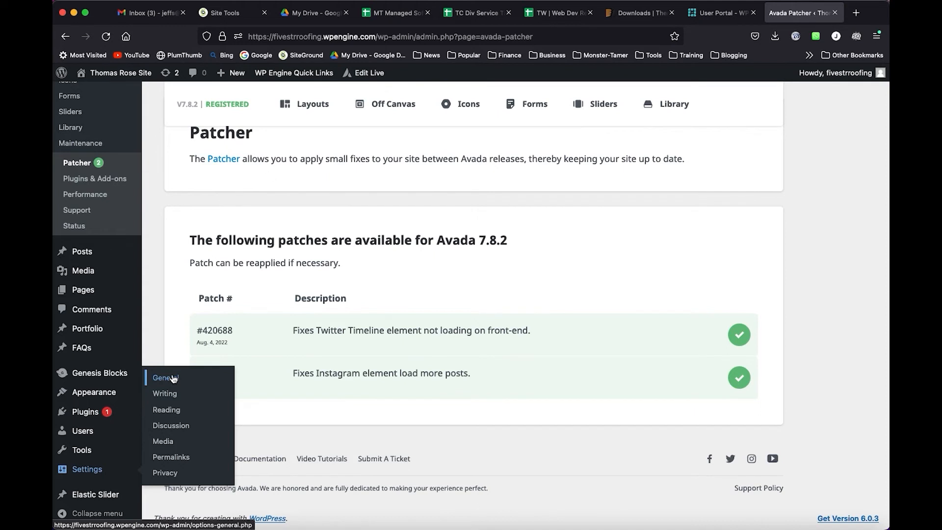
pyautogui.click(167, 412)
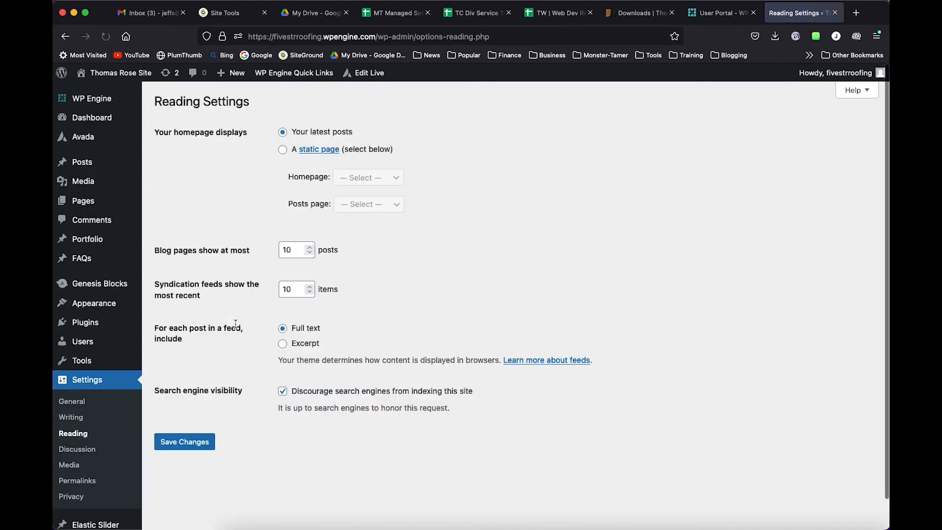
pyautogui.click(284, 150)
pyautogui.click(395, 179)
pyautogui.click(394, 180)
pyautogui.click(395, 185)
pyautogui.click(396, 188)
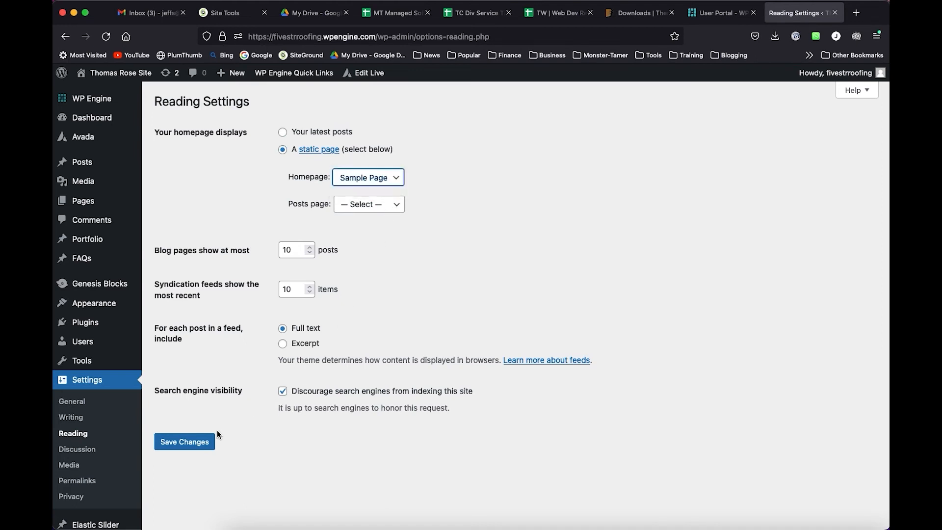
pyautogui.click(201, 443)
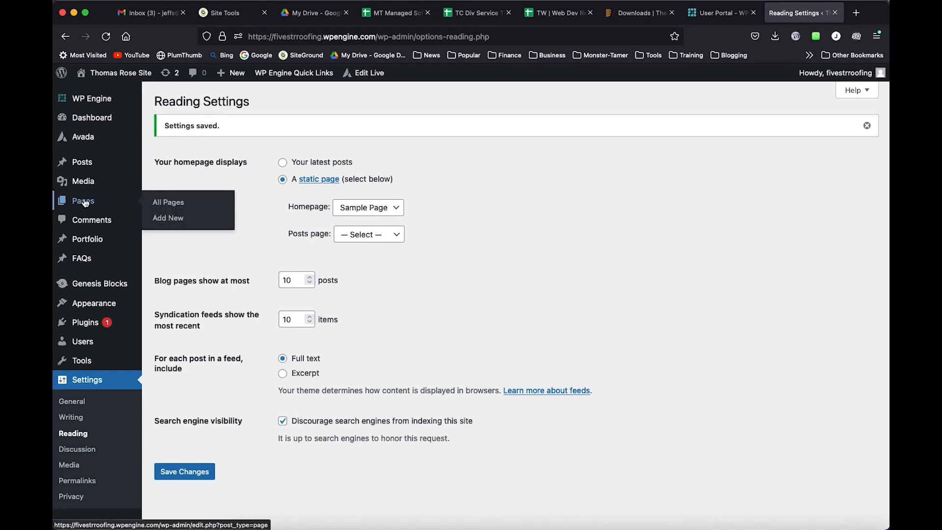
# Quick-edit Sample Page in the list of all pages, changing its title to Home and its slug to /.
pyautogui.click(168, 202)
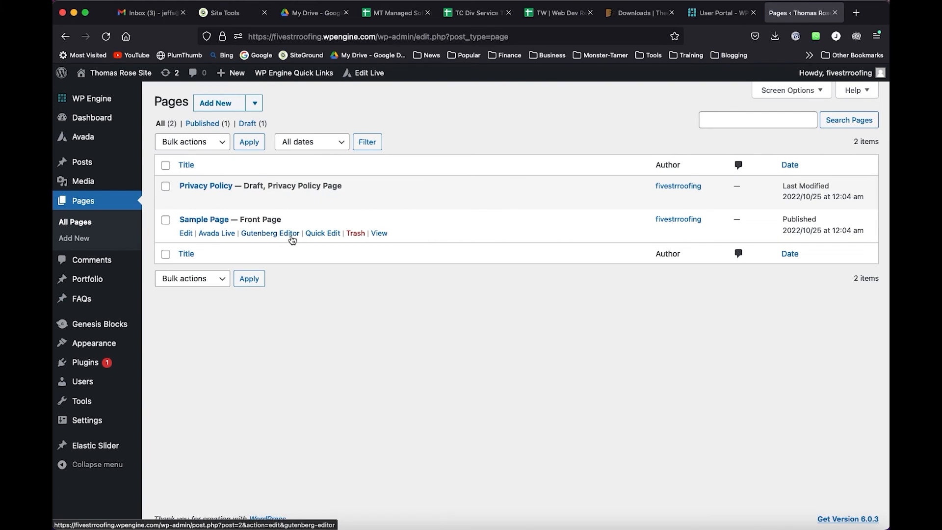
pyautogui.click(316, 234)
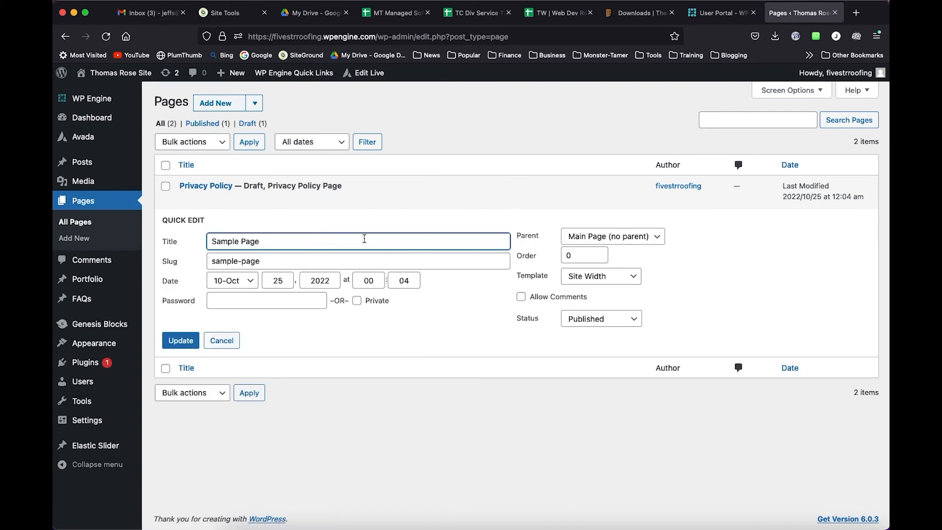
pyautogui.moveTo(272, 240); pyautogui.dragTo(160, 230)
pyautogui.write('Home')
pyautogui.moveTo(297, 265); pyautogui.dragTo(150, 255)
pyautogui.write('/')
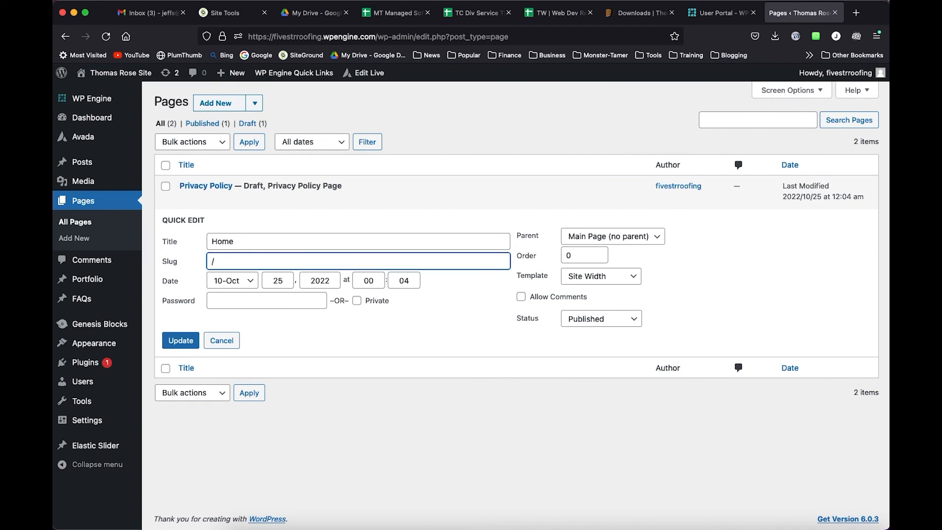
# Set the Home page's order to -10 and its template to 100% Width, and update the page.
pyautogui.moveTo(586, 255); pyautogui.dragTo(529, 261)
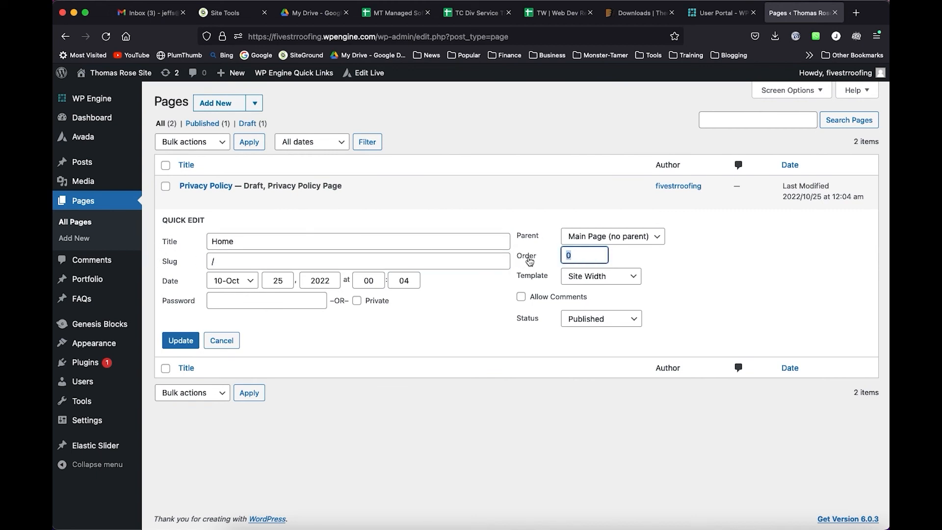
pyautogui.write('-10')
pyautogui.click(466, 279)
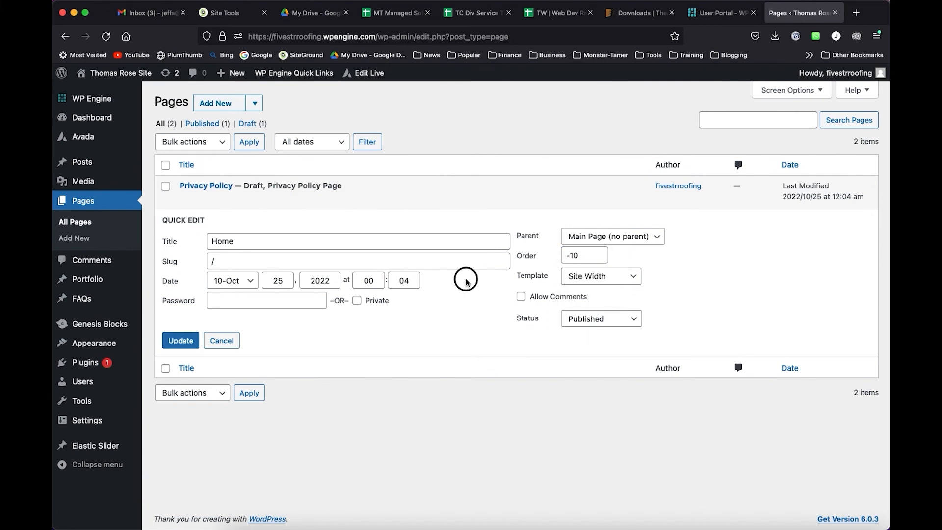
pyautogui.click(581, 282)
pyautogui.click(591, 288)
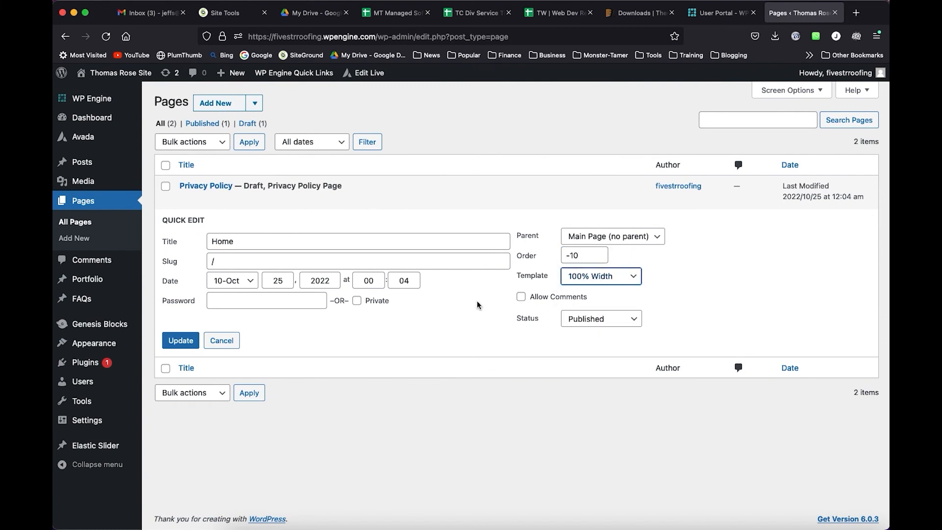
pyautogui.click(187, 346)
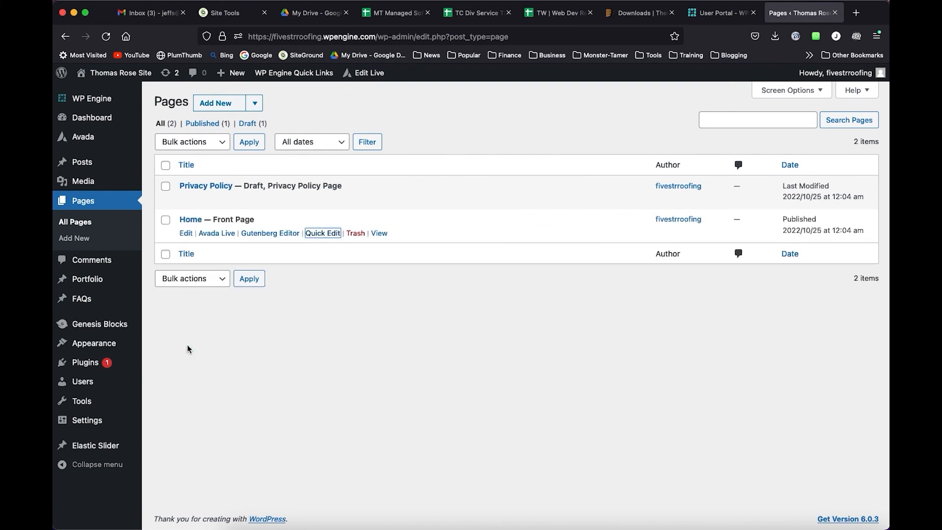
# Open the site's main admin dashboard.
pyautogui.moveTo(112, 127)
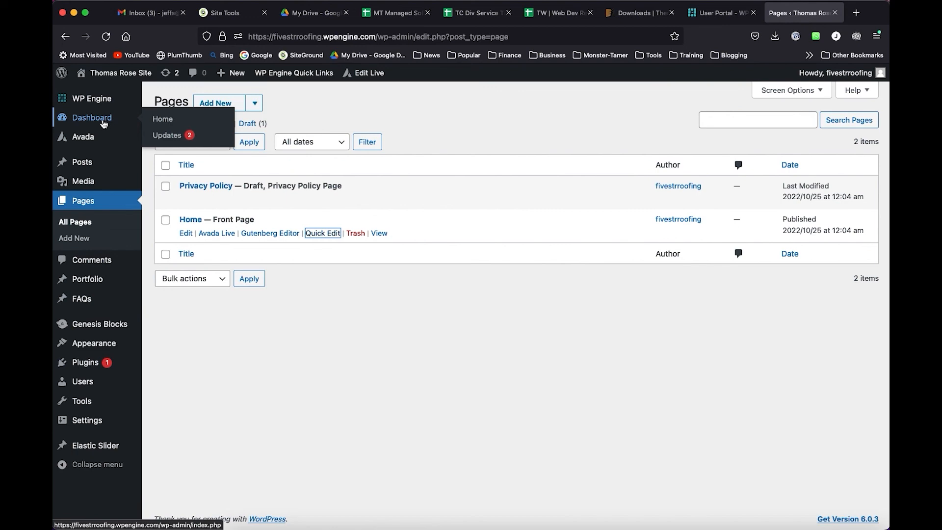
pyautogui.click(103, 124)
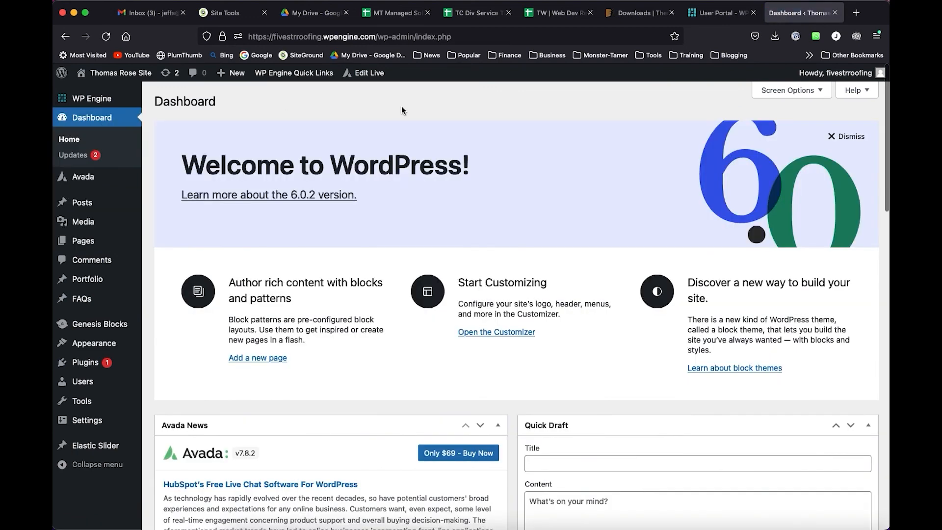